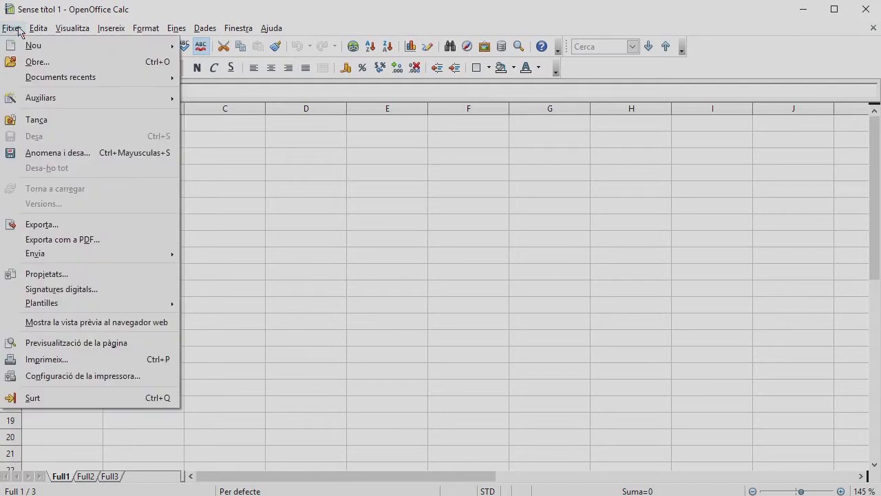
Step: Open the recent document Modul 2.ods and rename its sheet Full1 as "Comparació de notes"
{"action": "mouse_move", "coordinate": [93, 79]}
{"action": "left_click", "coordinate": [217, 76]}
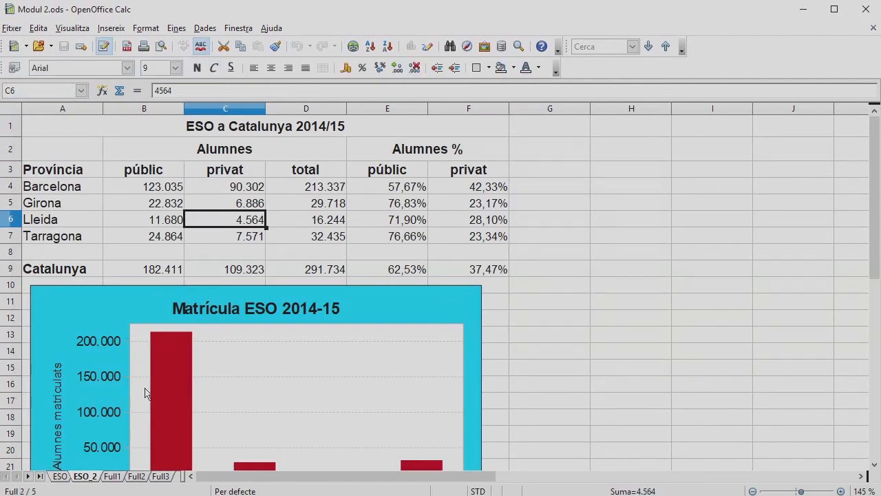
{"action": "left_click", "coordinate": [112, 477]}
{"action": "double_click", "coordinate": [113, 477]}
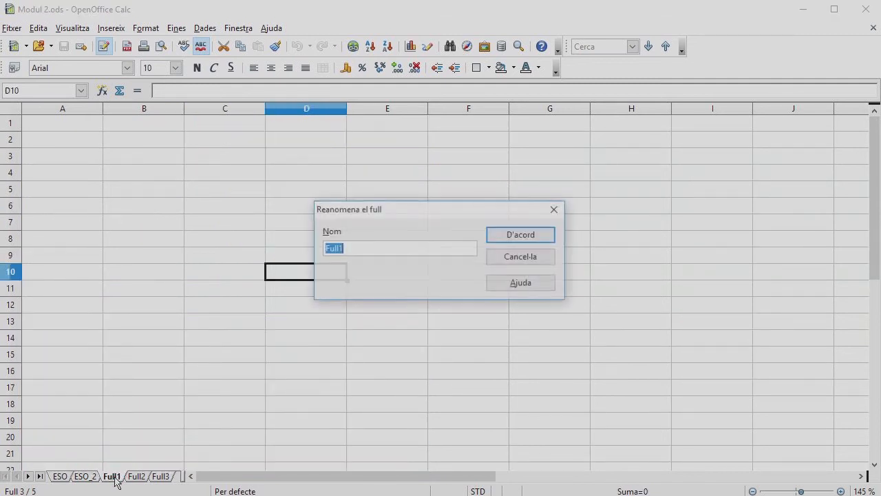
{"action": "type", "text": "Compa"}
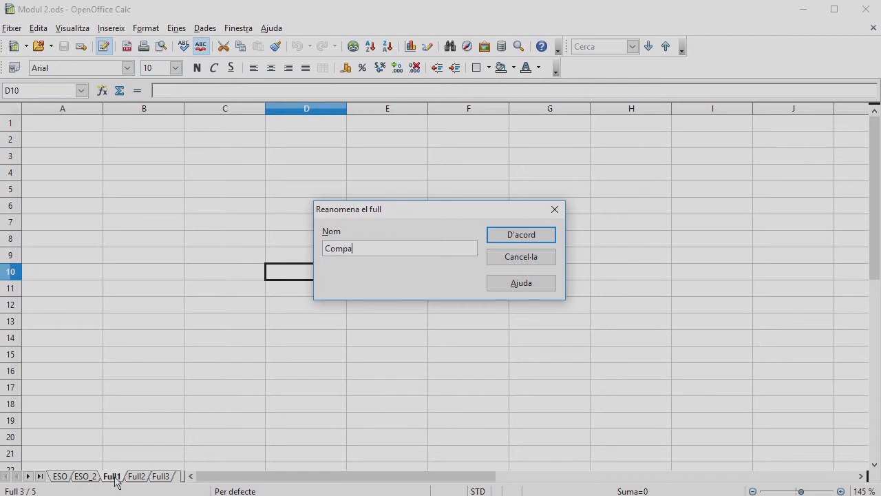
{"action": "type", "text": "ració de notes"}
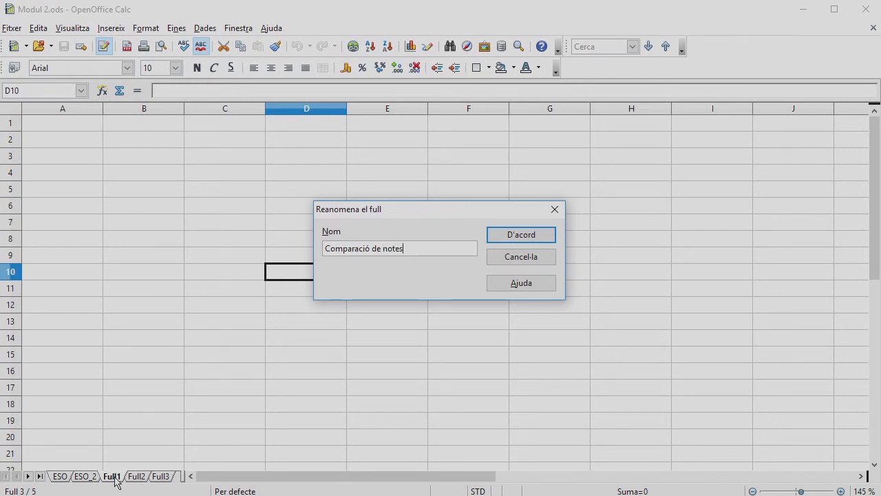
{"action": "key", "text": "Return"}
Step: Merge cells A1:I1 and enter the horizontally centred title "Resultat d'anglès PAU 1998-2004"
{"action": "left_click_drag", "start_coordinate": [75, 121], "coordinate": [700, 129]}
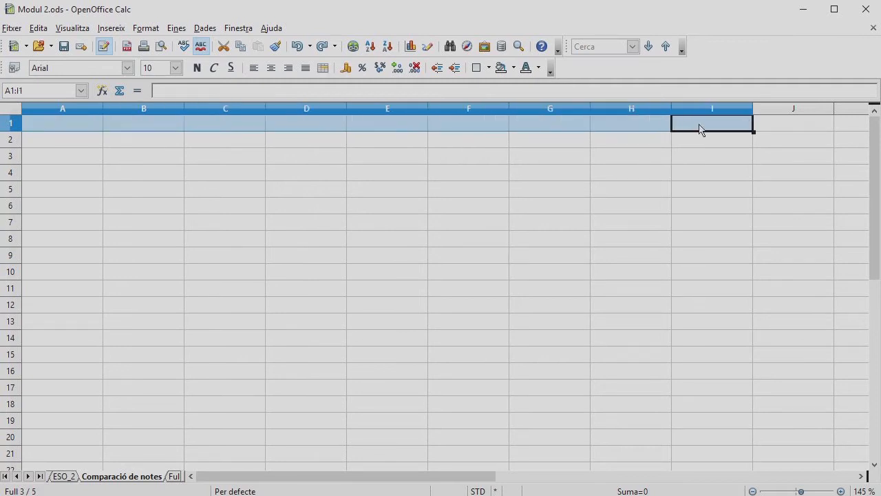
{"action": "left_click", "coordinate": [323, 67]}
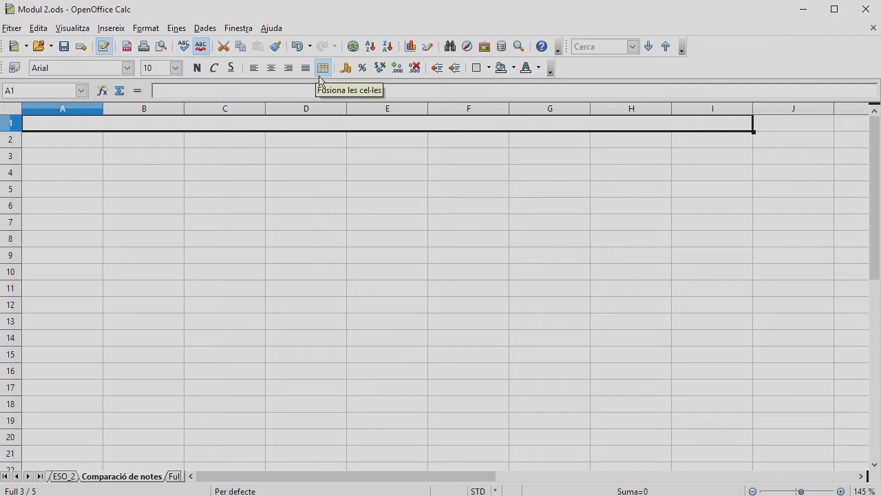
{"action": "type", "text": "Resultat"}
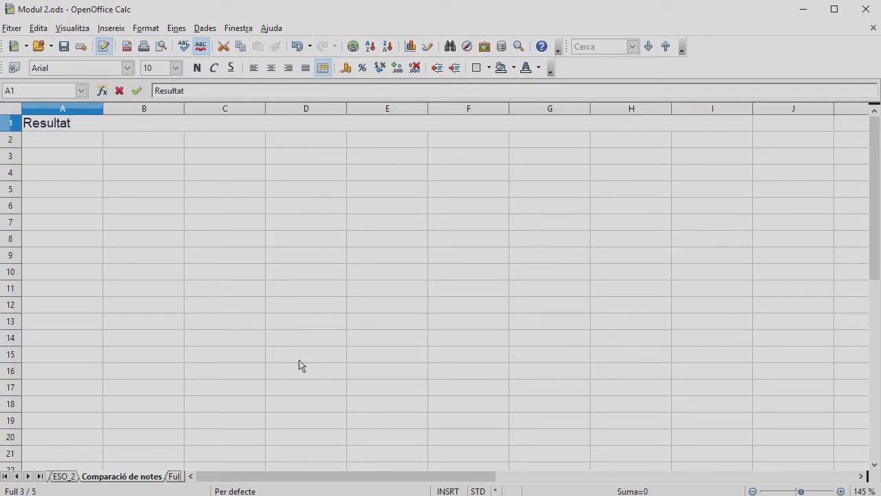
{"action": "type", "text": " d'anglès PAU"}
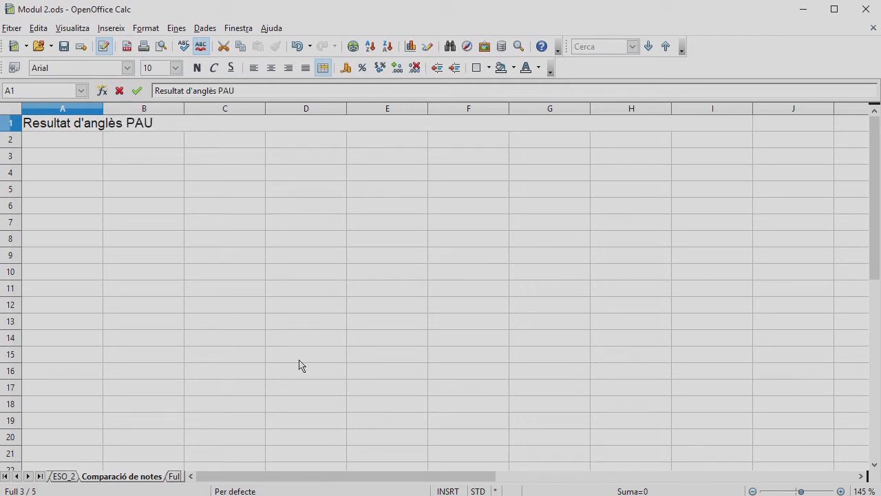
{"action": "type", "text": " 1998-2004"}
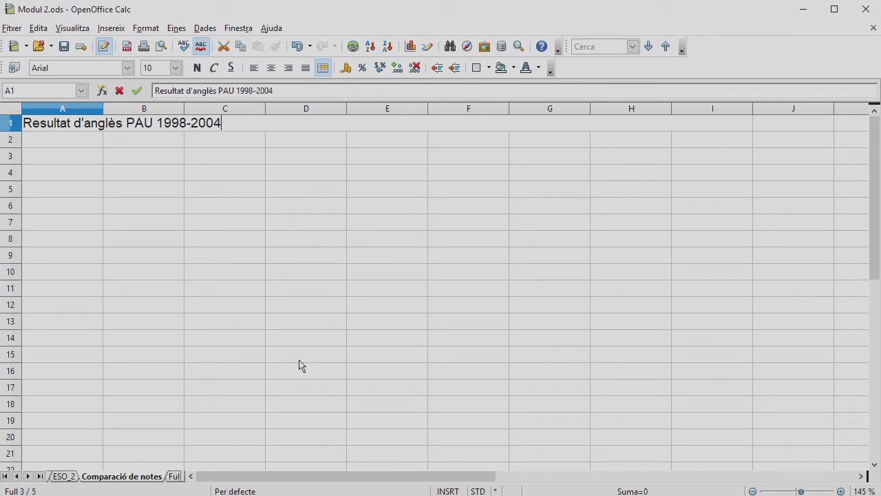
{"action": "key", "text": "Return"}
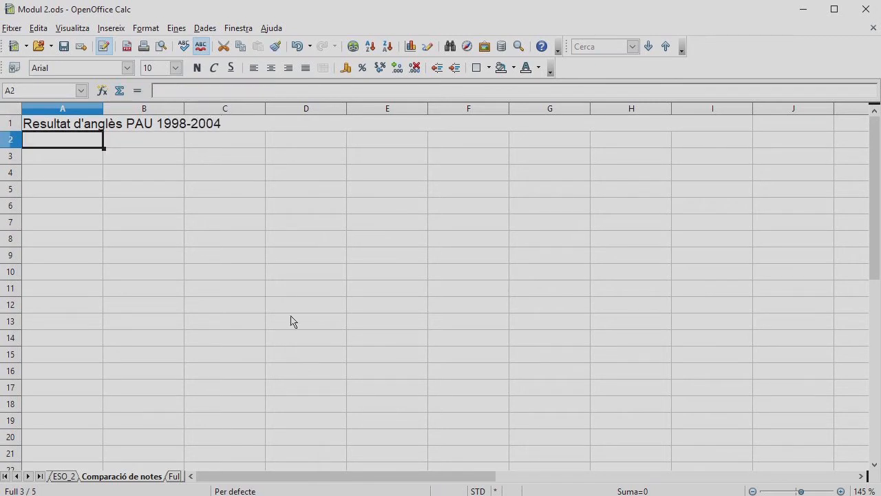
{"action": "left_click", "coordinate": [210, 123]}
{"action": "left_click", "coordinate": [278, 72]}
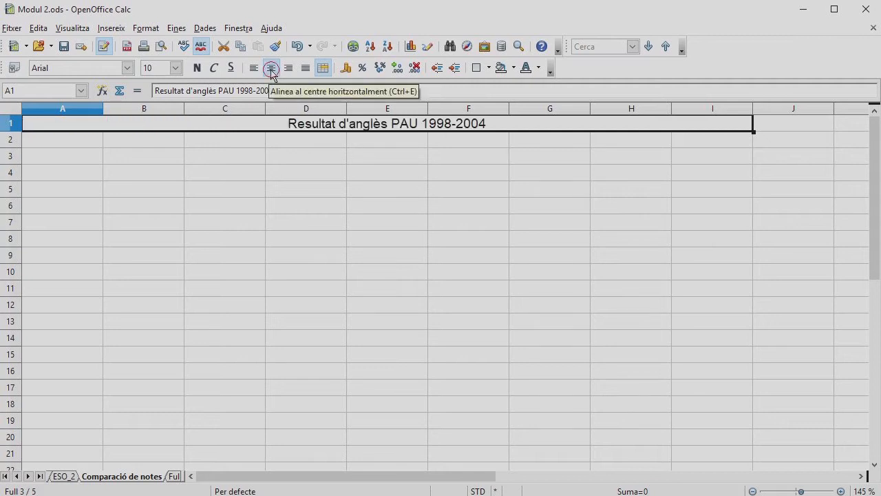
Step: Enter 1998 in C3 and fill the year series across row 3 up to 2004 in I3
{"action": "left_click", "coordinate": [242, 157]}
{"action": "type", "text": "1"}
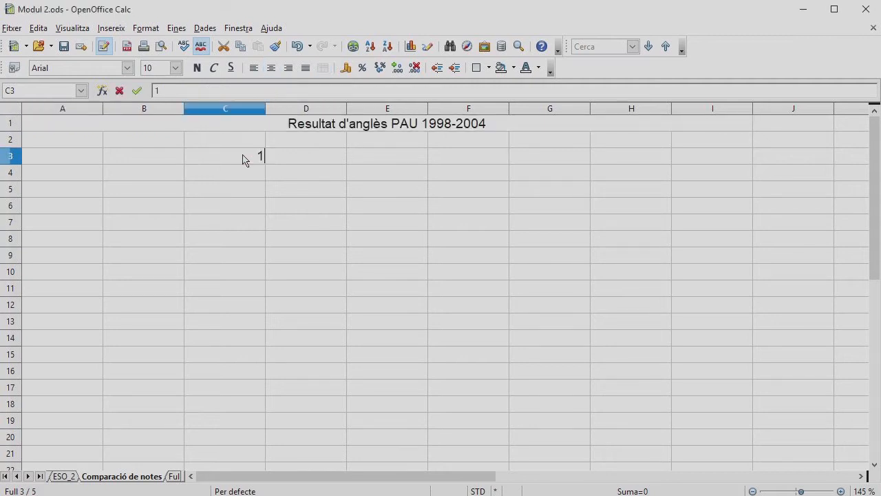
{"action": "type", "text": "998"}
{"action": "key", "text": "Return"}
{"action": "left_click", "coordinate": [251, 161]}
{"action": "left_click_drag", "start_coordinate": [267, 166], "coordinate": [723, 162]}
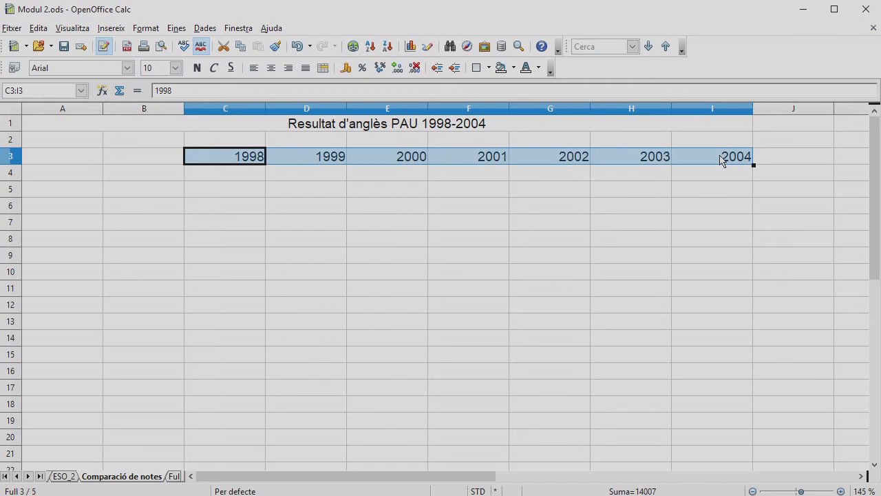
Step: Enter the row labels "Mitjana IES" in B4 and "Mitjana Catalunya" in B5, and fit column B's width to them
{"action": "left_click", "coordinate": [113, 179]}
{"action": "type", "text": "Mitjana"}
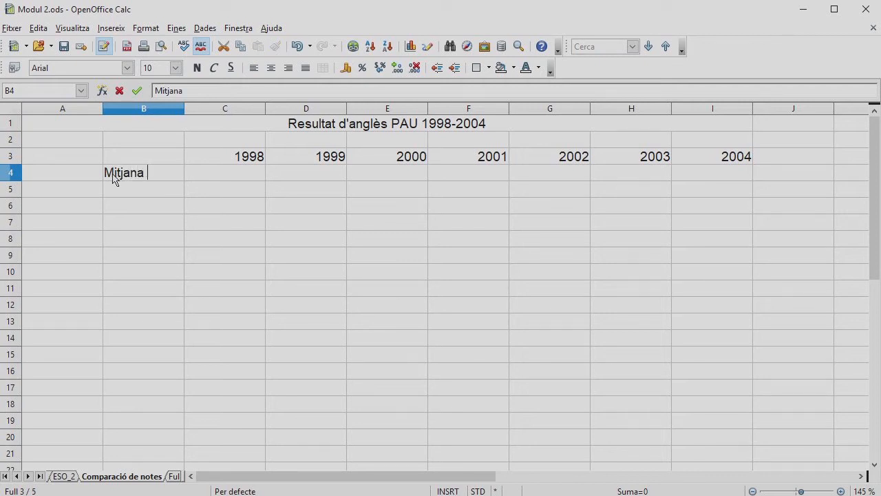
{"action": "type", "text": " IES"}
{"action": "key", "text": "Return"}
{"action": "type", "text": "Mit"}
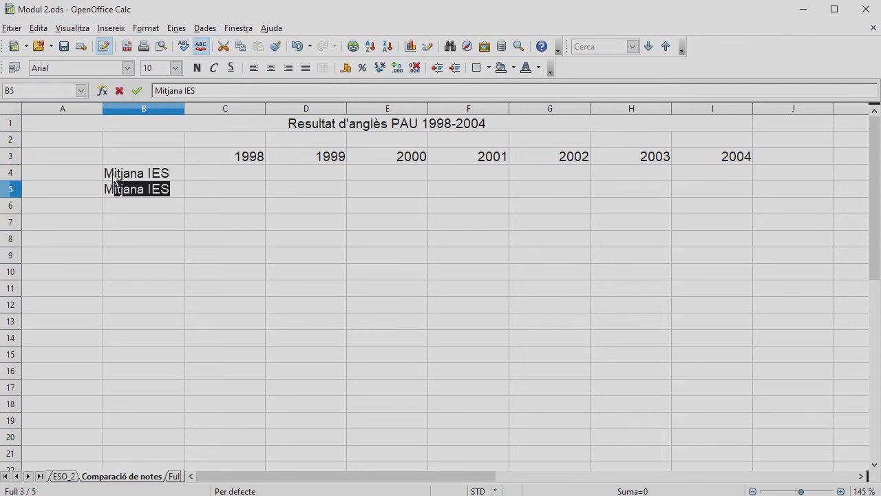
{"action": "type", "text": "jana Catalunya"}
{"action": "key", "text": "Return"}
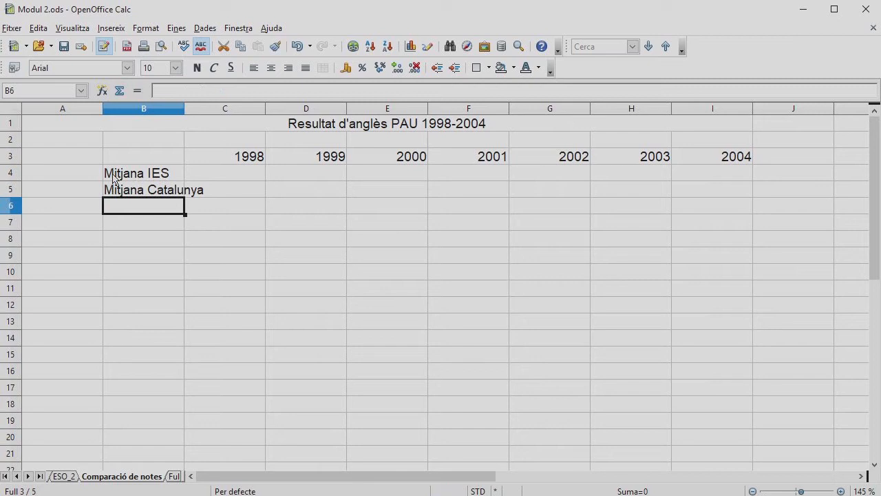
{"action": "double_click", "coordinate": [184, 112]}
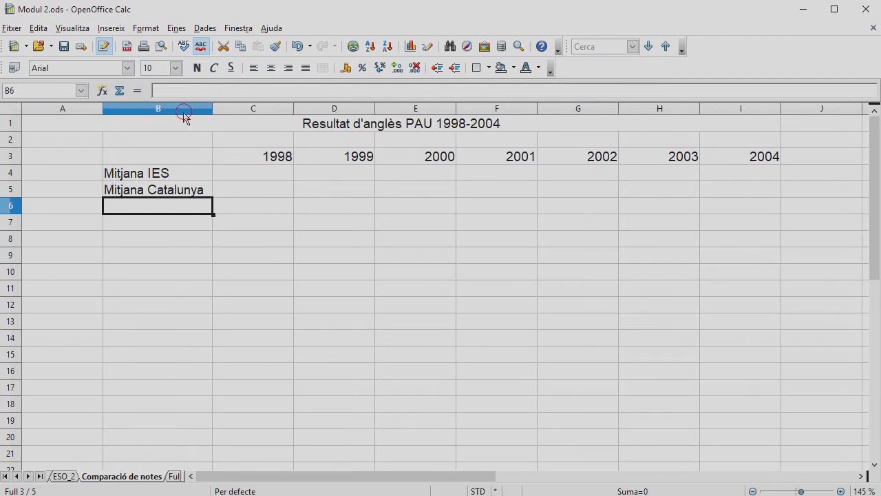
Step: Enter the 1998 averages: 5,6 for Mitjana IES in C4 and 5,43 for Mitjana Catalunya in C5
{"action": "left_click", "coordinate": [251, 177]}
{"action": "type", "text": "5,6"}
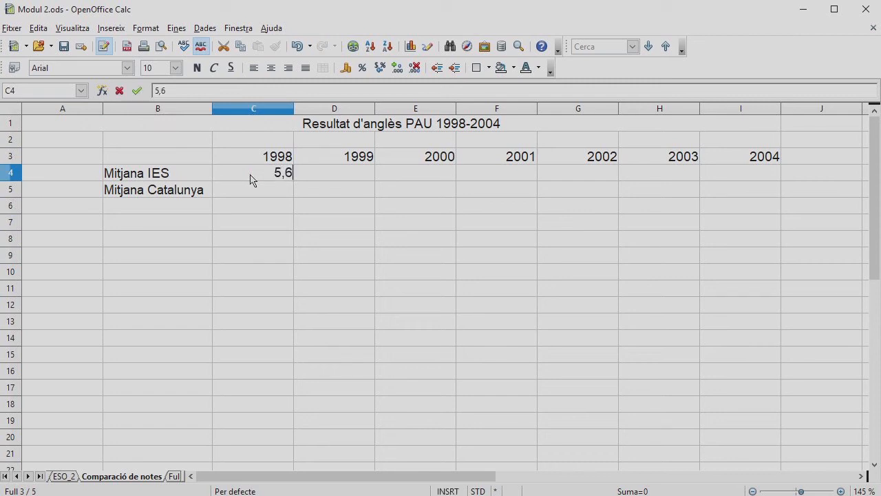
{"action": "key", "text": "Return"}
{"action": "type", "text": "5,43"}
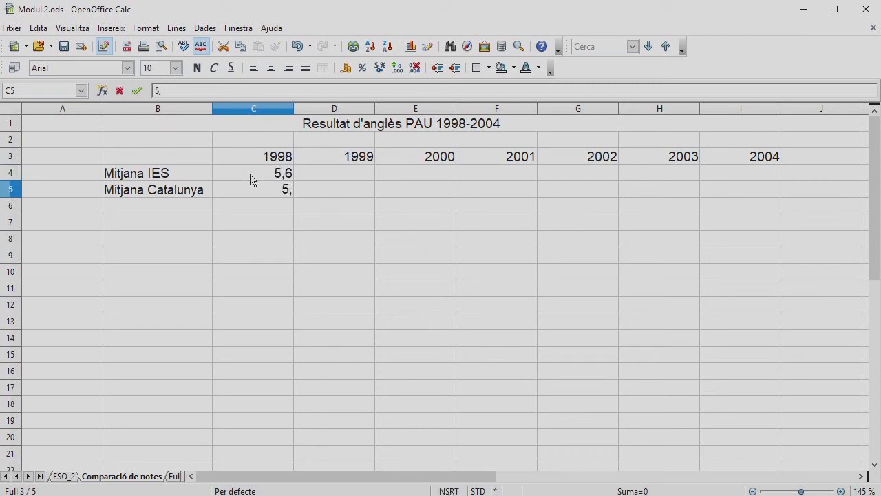
{"action": "key", "text": "Return"}
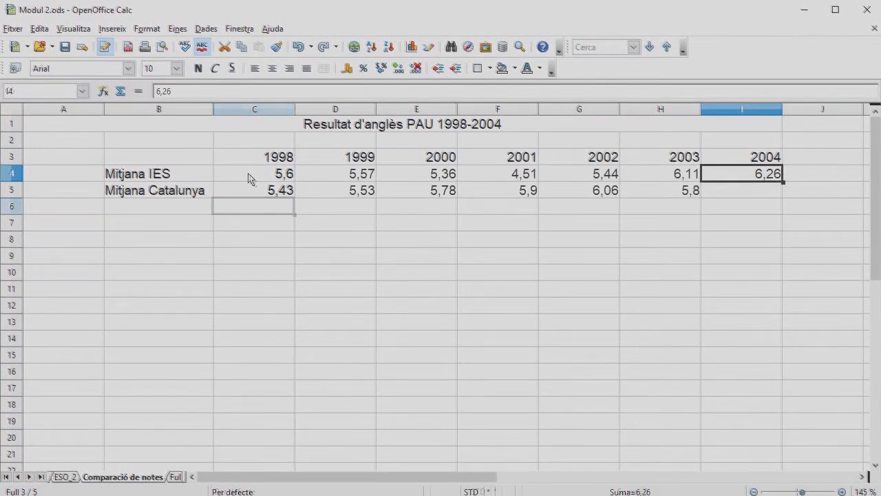
Step: Enter 6,11 in I5 as the 2004 average for Mitjana Catalunya
{"action": "key", "text": "Return"}
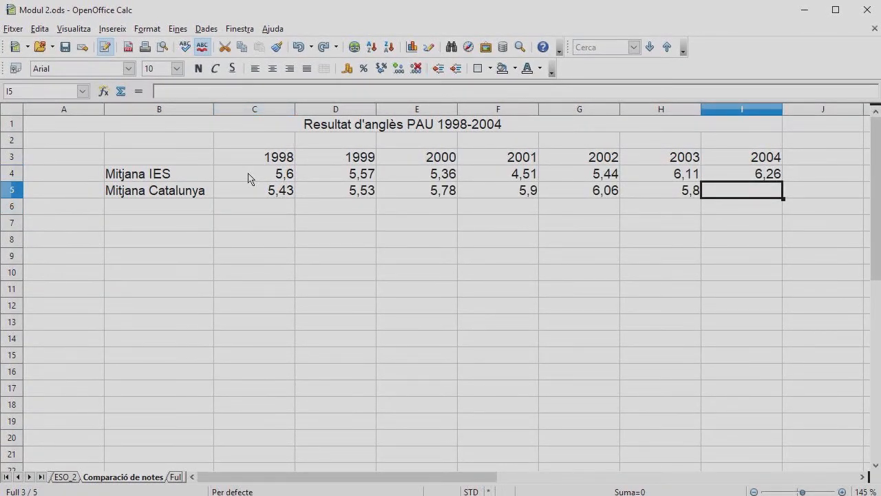
{"action": "type", "text": "6,11"}
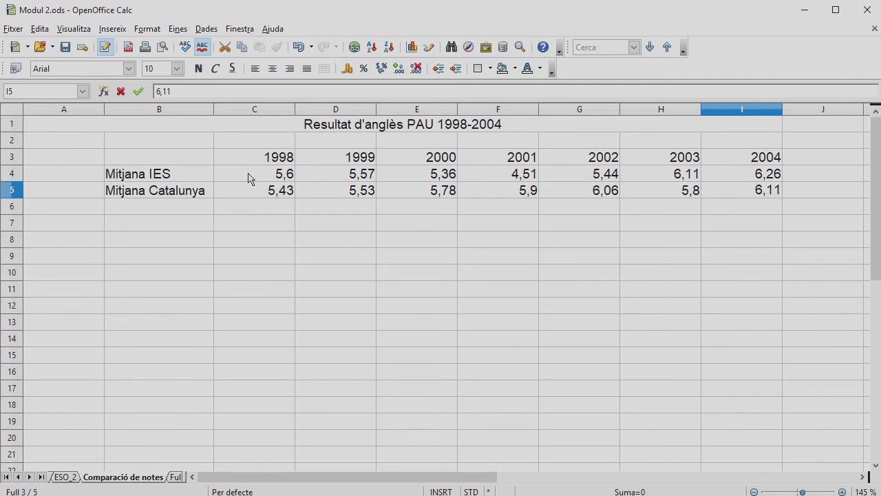
{"action": "key", "text": "Return"}
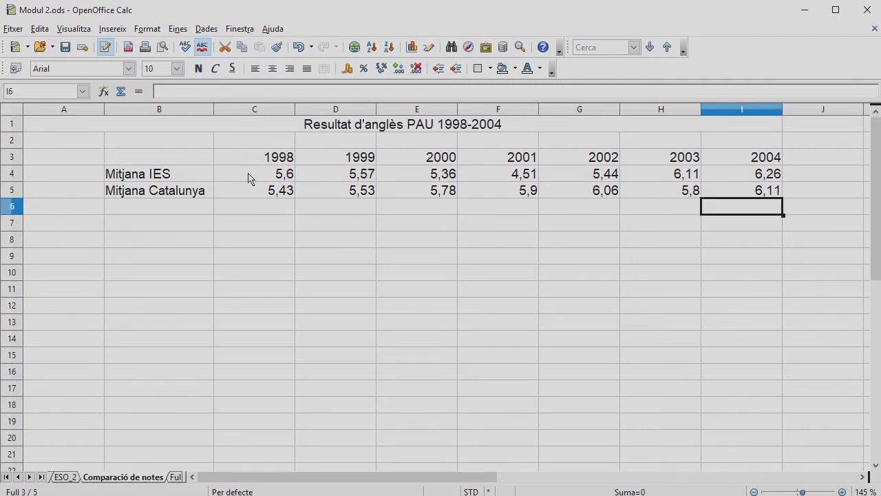
Step: Apply full inner and outer borders to the table B3:I5, excluding the empty corner cell B3
{"action": "left_click_drag", "start_coordinate": [193, 161], "coordinate": [748, 195]}
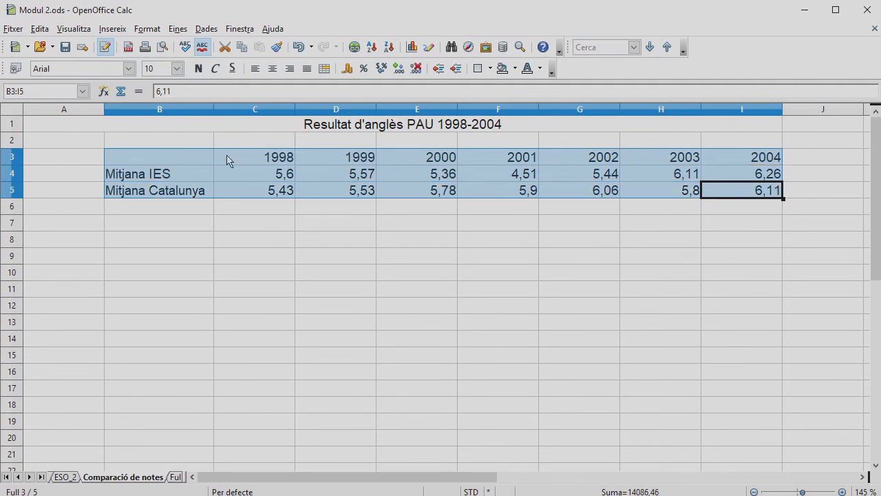
{"action": "left_click", "coordinate": [164, 159]}
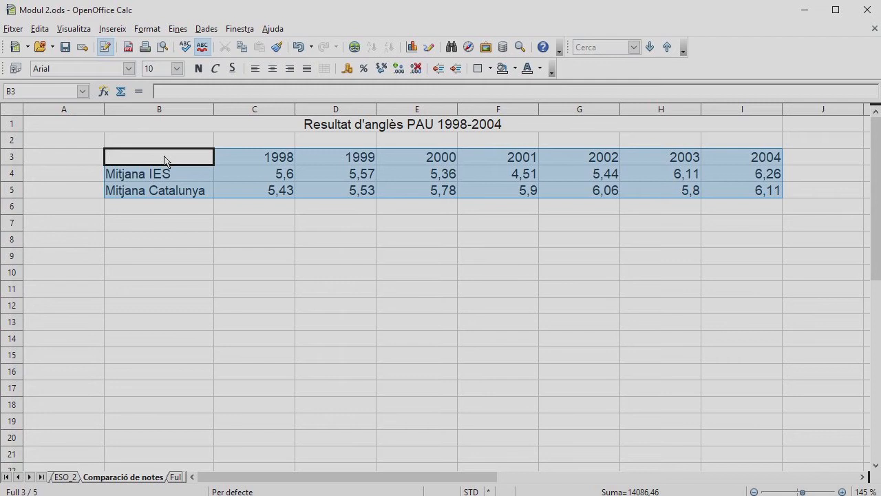
{"action": "left_click", "coordinate": [486, 71]}
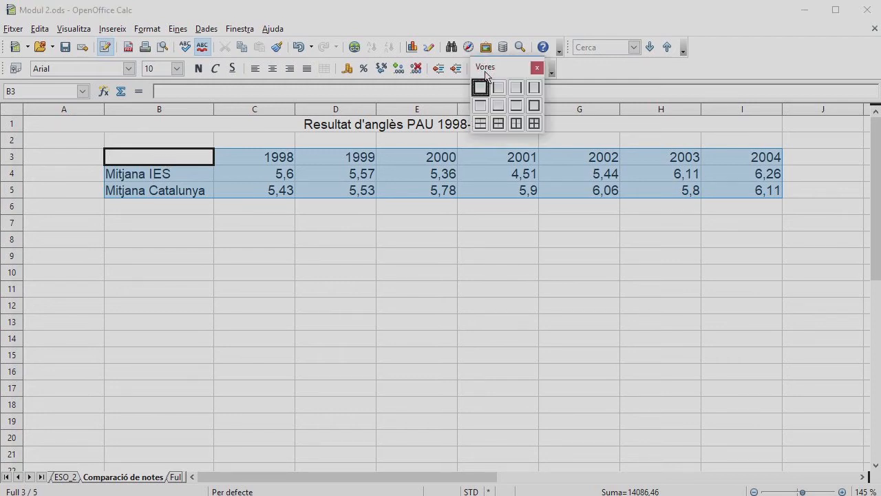
{"action": "left_click", "coordinate": [535, 123]}
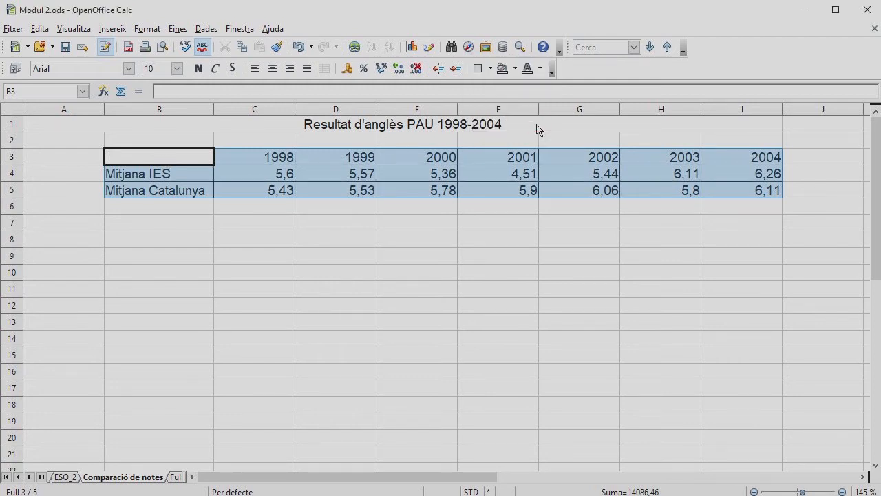
{"action": "left_click", "coordinate": [314, 226]}
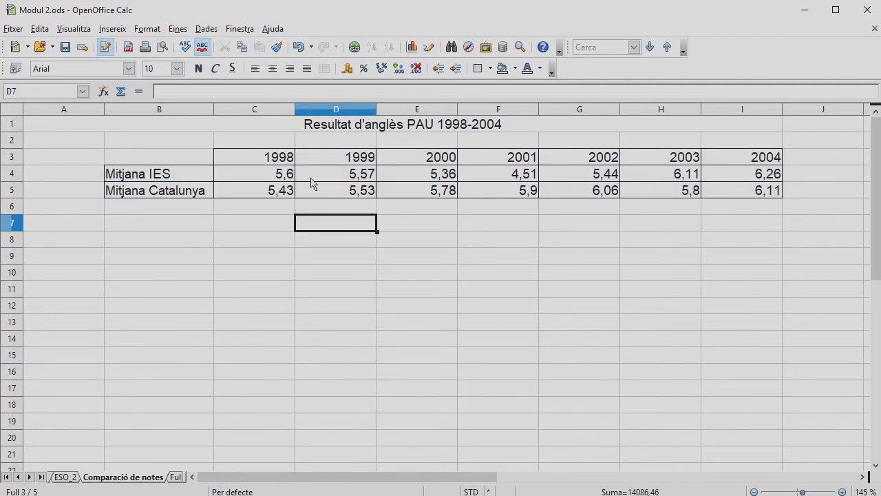
Step: Bold the title, the labels in B4:B5 and the years in C3:I3, and fit column B's width to its contents
{"action": "left_click", "coordinate": [277, 127]}
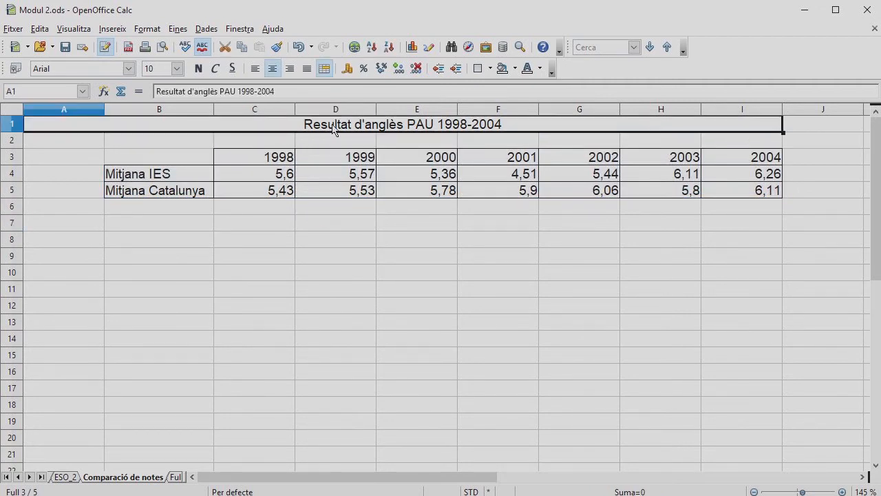
{"action": "left_click", "coordinate": [199, 68]}
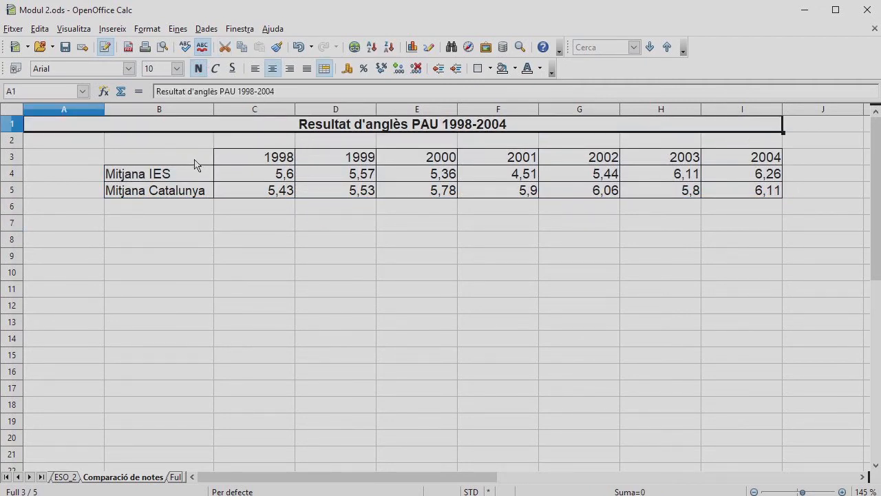
{"action": "left_click", "coordinate": [195, 174]}
{"action": "left_click_drag", "start_coordinate": [195, 175], "coordinate": [198, 191]}
{"action": "left_click", "coordinate": [199, 68]}
{"action": "left_click_drag", "start_coordinate": [279, 159], "coordinate": [709, 159]}
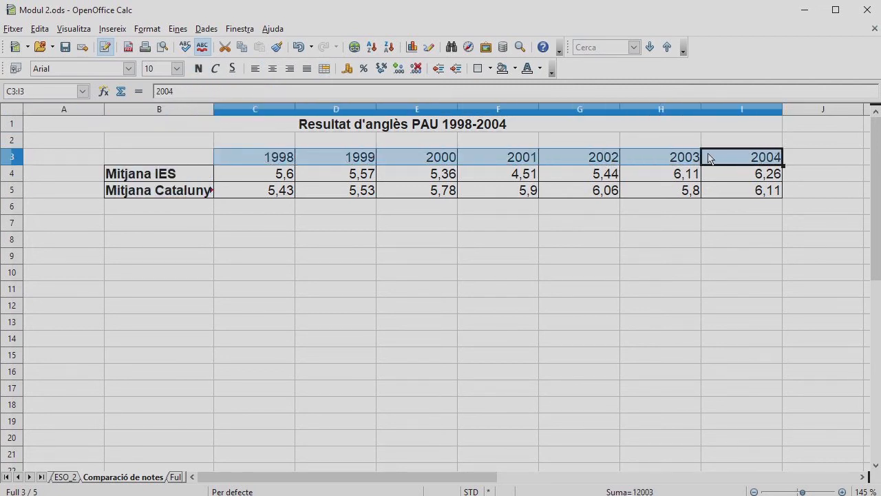
{"action": "left_click", "coordinate": [199, 69]}
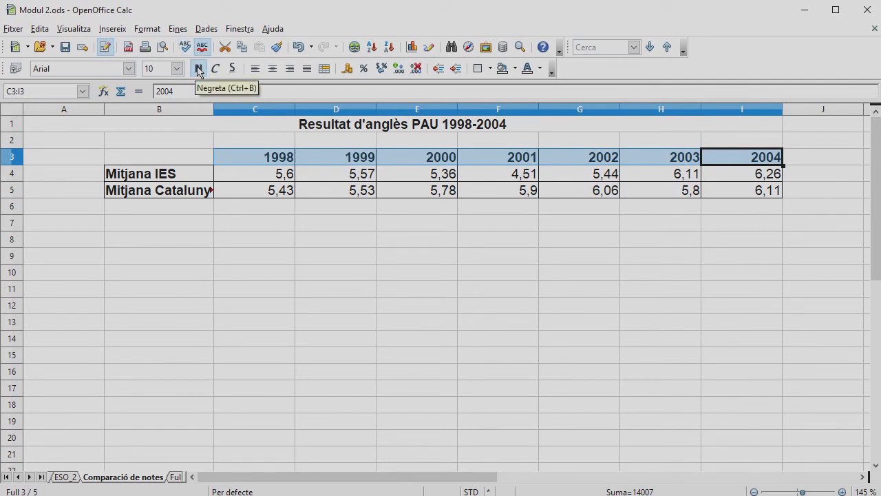
{"action": "double_click", "coordinate": [213, 110]}
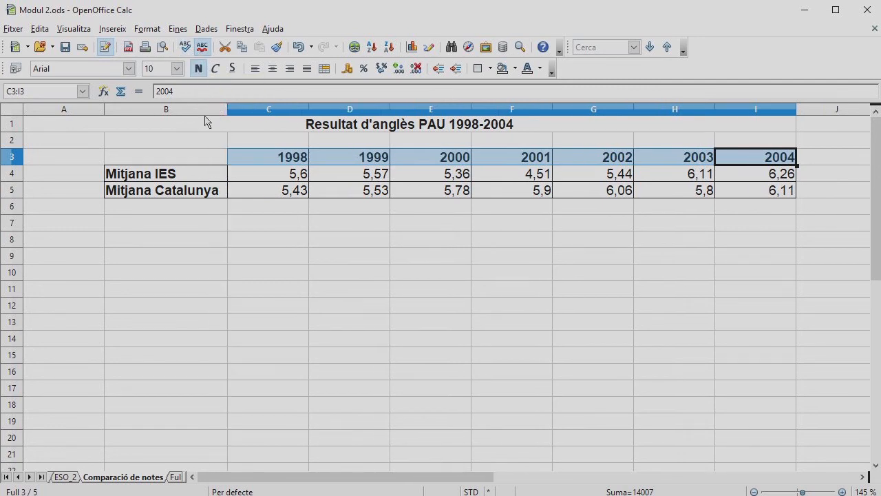
Step: Set the width of column A to 0,32 cm
{"action": "left_click", "coordinate": [83, 111]}
{"action": "right_click", "coordinate": [83, 112]}
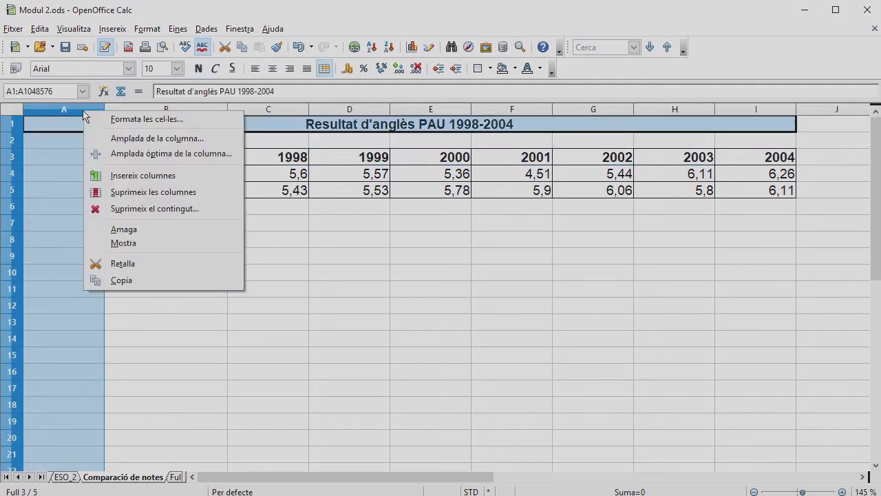
{"action": "left_click", "coordinate": [120, 138]}
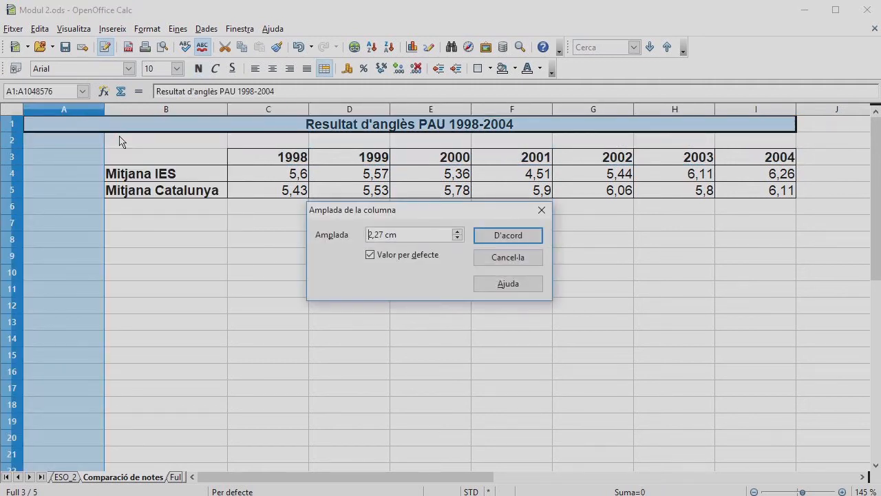
{"action": "key", "text": "Delete"}
{"action": "key", "text": "Delete"}
{"action": "key", "text": "Delete"}
{"action": "key", "text": "Delete"}
{"action": "key", "text": "Delete"}
{"action": "key", "text": "Delete"}
{"action": "key", "text": "Delete"}
{"action": "key", "text": "Return"}
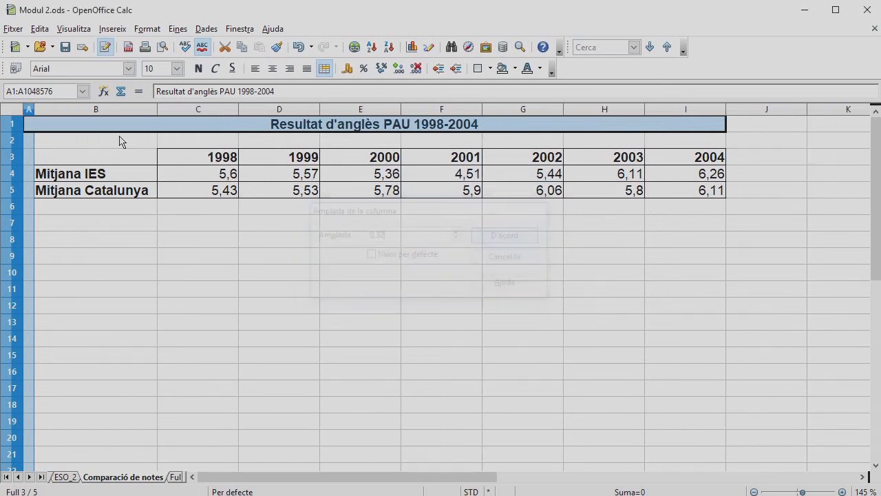
Step: Set the height of row 2 to 0,32 cm
{"action": "left_click", "coordinate": [11, 142]}
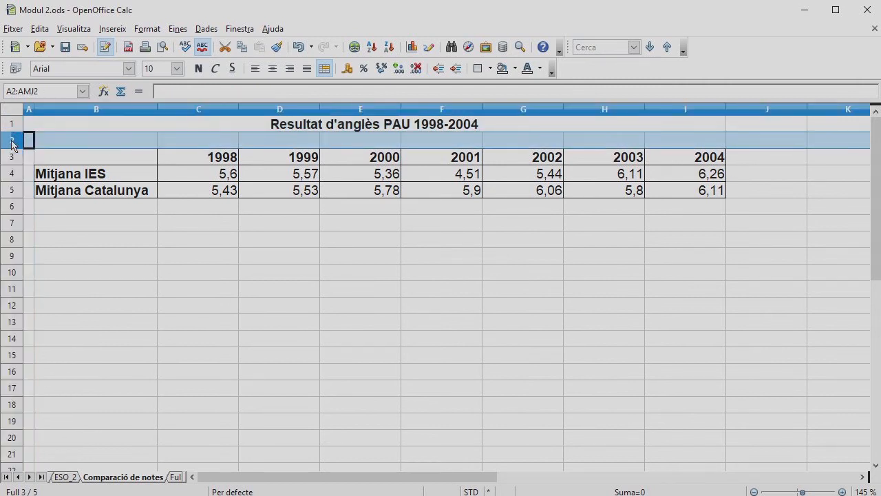
{"action": "right_click", "coordinate": [12, 142]}
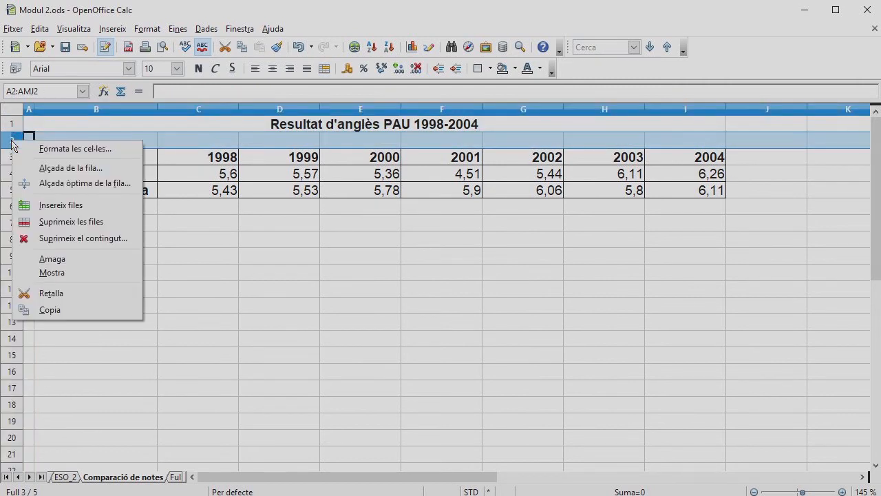
{"action": "left_click", "coordinate": [71, 168]}
{"action": "left_click_drag", "start_coordinate": [396, 239], "coordinate": [339, 230]}
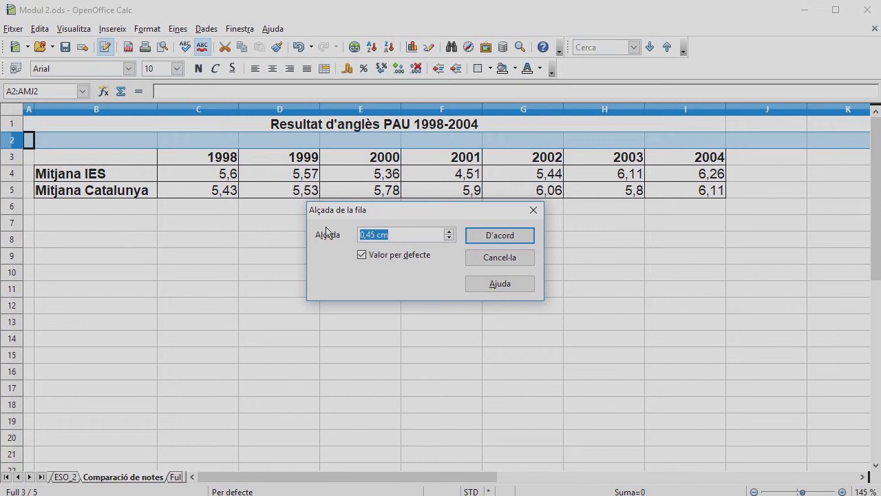
{"action": "type", "text": "0,32"}
{"action": "left_click", "coordinate": [505, 239]}
Step: Format the averages in C4:I5 as numbers with two decimals, using the -1234,12 format
{"action": "left_click_drag", "start_coordinate": [205, 169], "coordinate": [675, 185]}
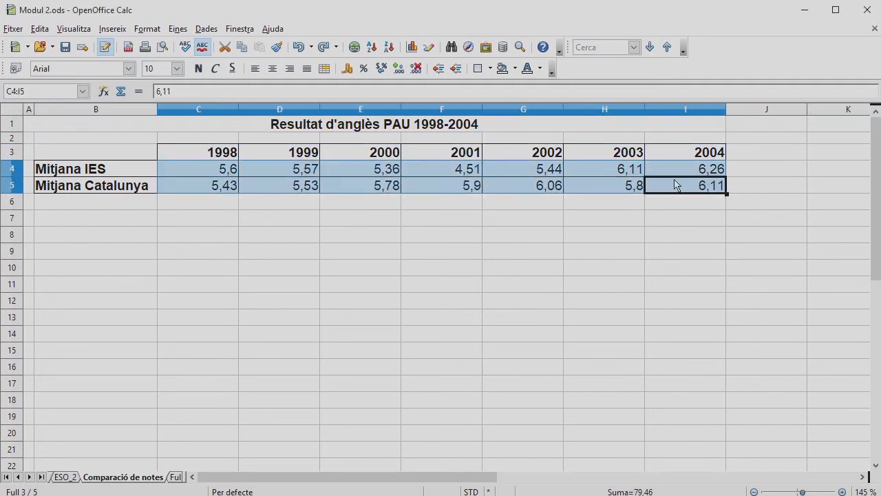
{"action": "left_click", "coordinate": [159, 33]}
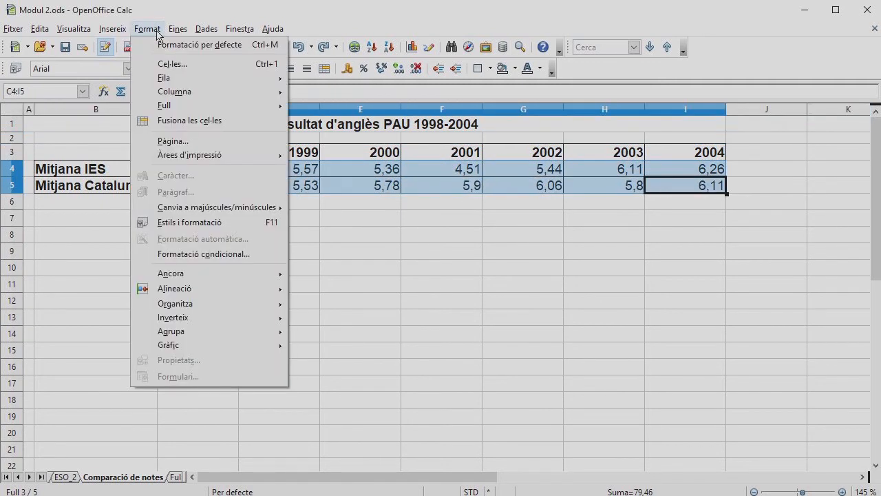
{"action": "left_click", "coordinate": [176, 62]}
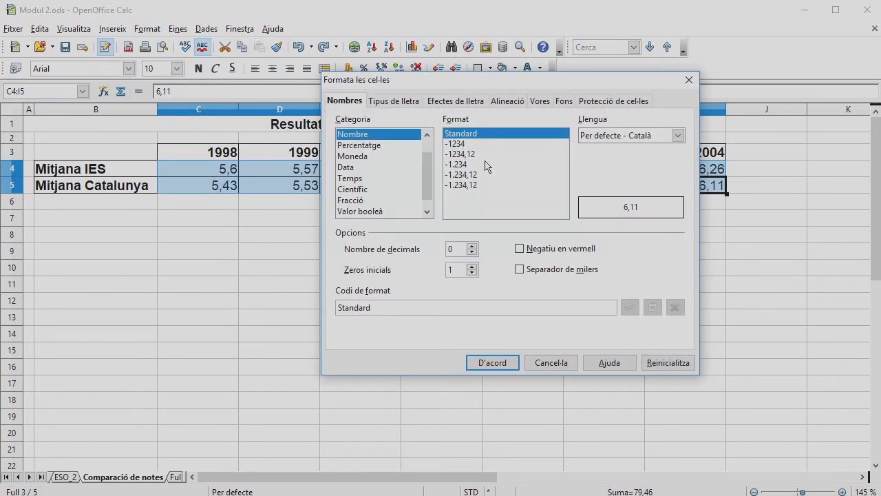
{"action": "left_click", "coordinate": [469, 155]}
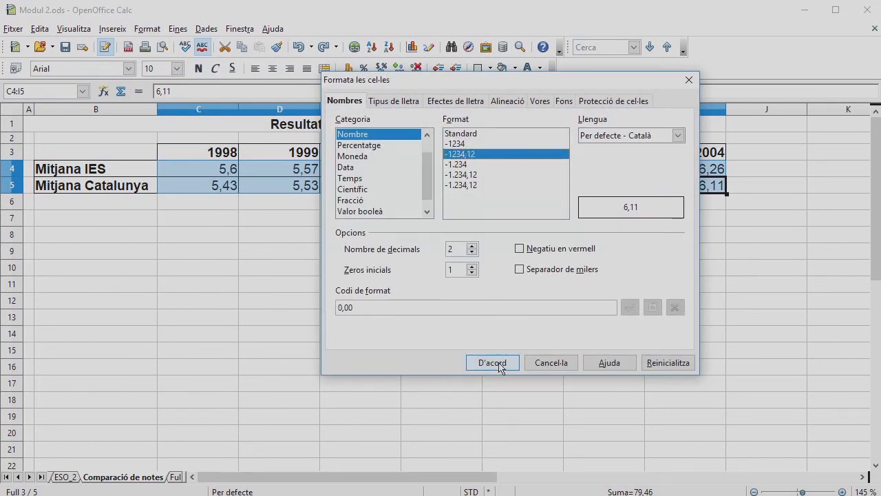
{"action": "left_click", "coordinate": [493, 362]}
{"action": "left_click", "coordinate": [260, 382]}
Step: Set the width of columns C through I to 1,12 cm
{"action": "left_click_drag", "start_coordinate": [198, 110], "coordinate": [663, 134]}
{"action": "right_click", "coordinate": [198, 111]}
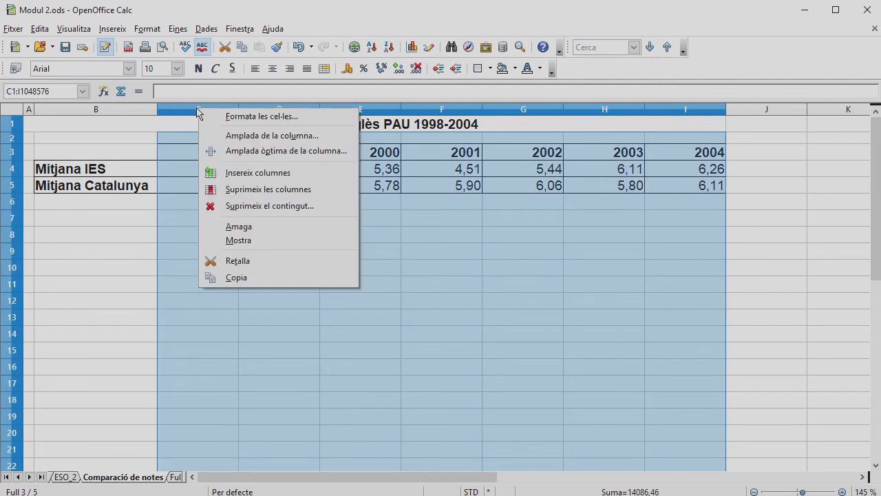
{"action": "left_click", "coordinate": [235, 138]}
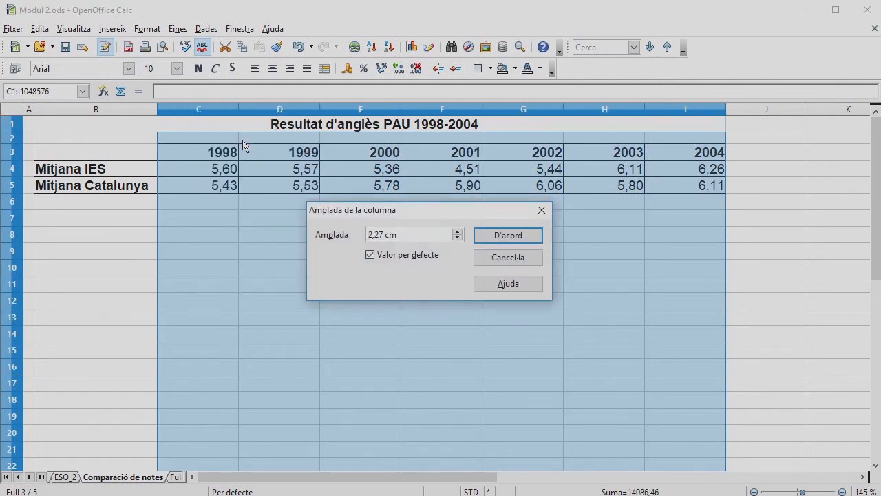
{"action": "key", "text": "Delete"}
{"action": "key", "text": "Delete"}
{"action": "key", "text": "Delete"}
{"action": "key", "text": "Delete"}
{"action": "key", "text": "Delete"}
{"action": "key", "text": "Delete"}
{"action": "key", "text": "Delete"}
{"action": "type", "text": "1,12"}
{"action": "left_click", "coordinate": [506, 238]}
{"action": "left_click", "coordinate": [510, 238]}
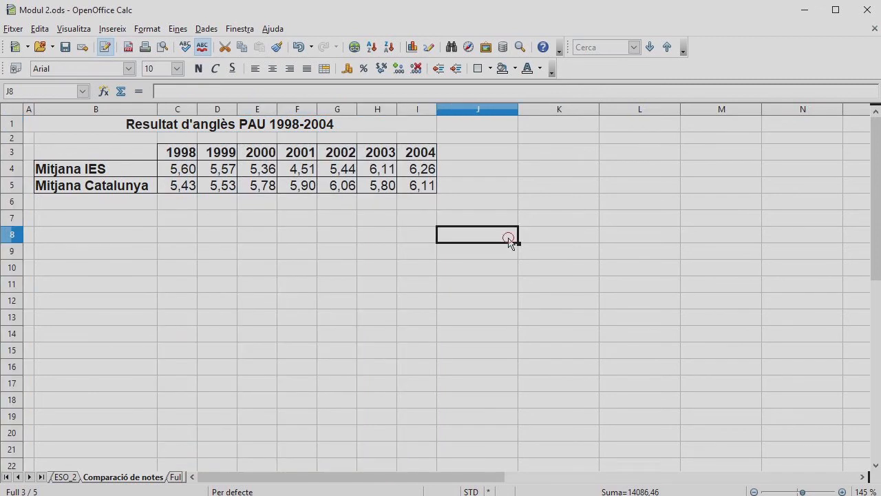
Step: Set the font size of the title "Resultat d'anglès PAU 1998-2004" to 12
{"action": "left_click", "coordinate": [299, 126]}
{"action": "left_click", "coordinate": [177, 68]}
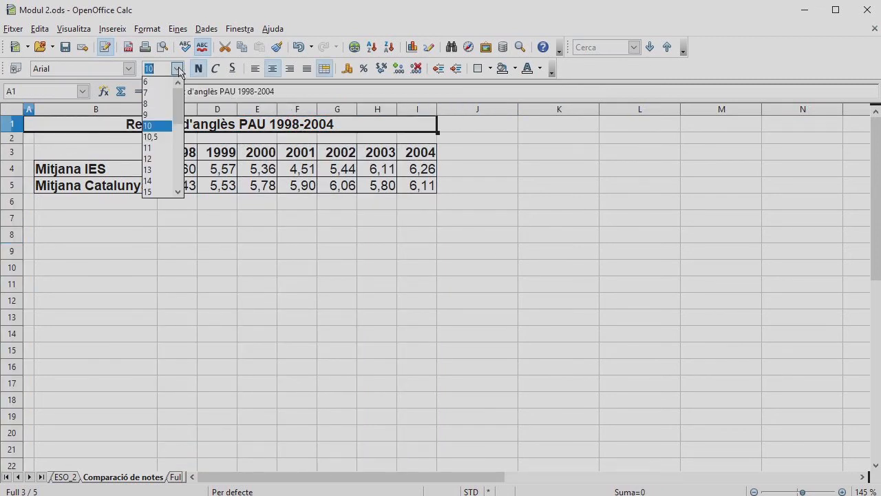
{"action": "left_click", "coordinate": [164, 159]}
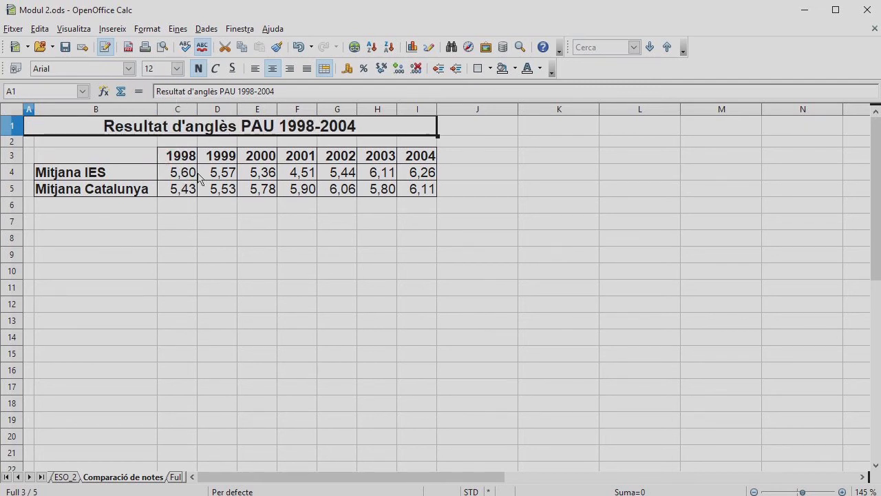
{"action": "left_click", "coordinate": [478, 226]}
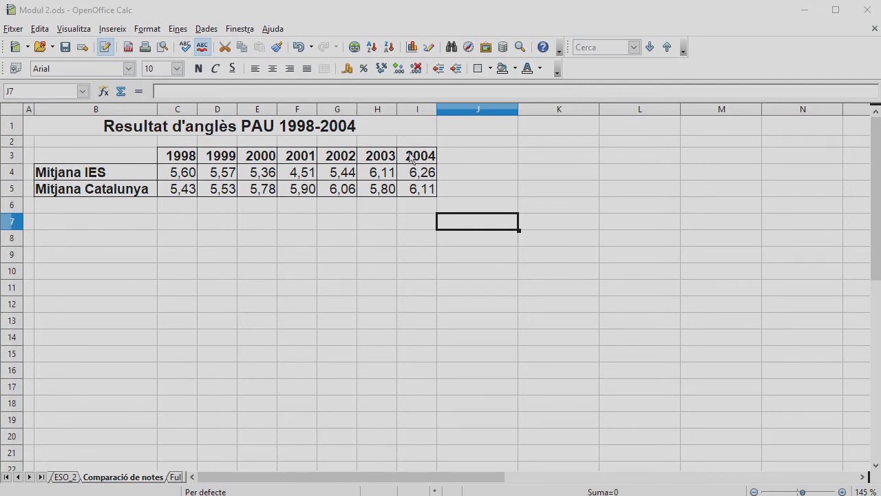
Step: Insert a chart from the table B3:I5, choosing the Línia type with the Punts i línies variant
{"action": "left_click_drag", "start_coordinate": [87, 159], "coordinate": [406, 187]}
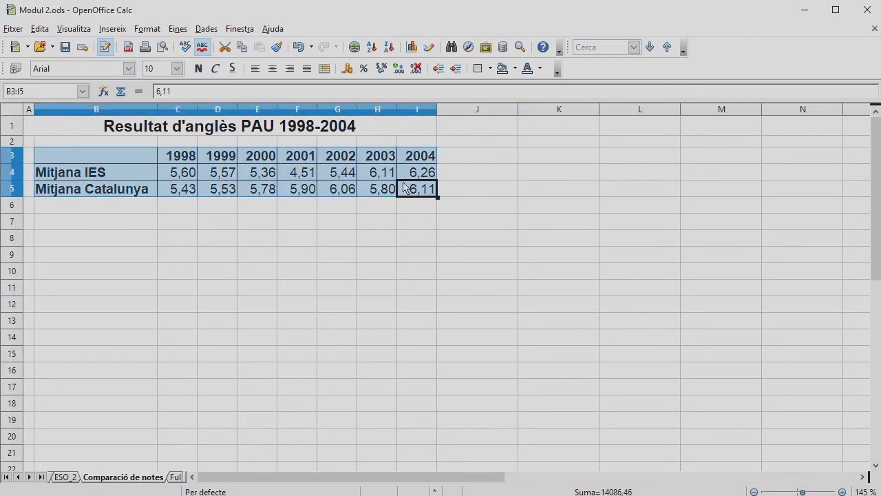
{"action": "left_click", "coordinate": [412, 46]}
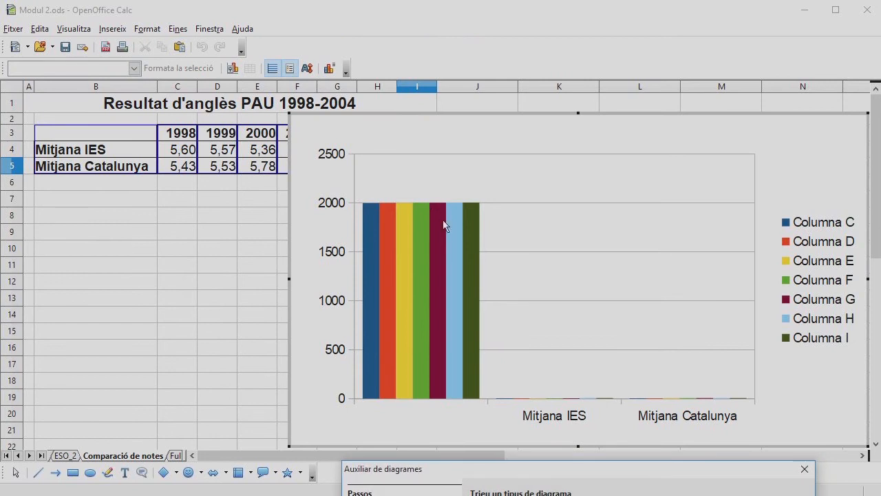
{"action": "left_click_drag", "start_coordinate": [535, 468], "coordinate": [214, 121]}
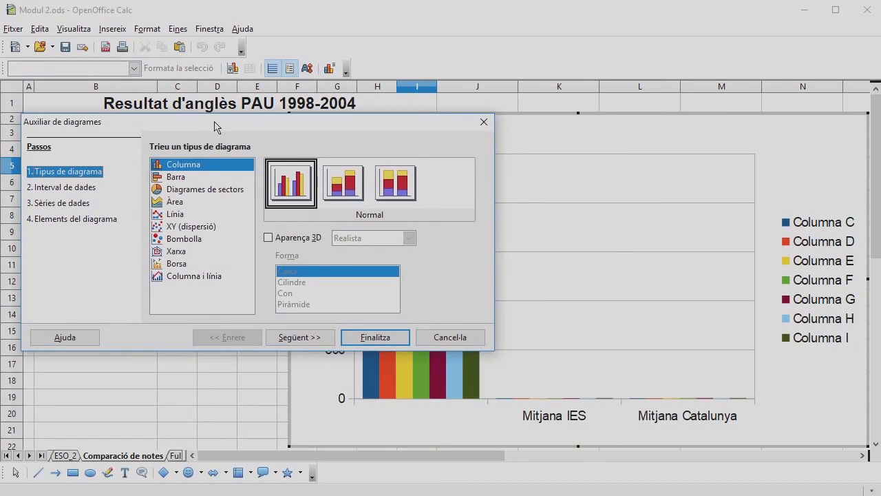
{"action": "left_click", "coordinate": [173, 217]}
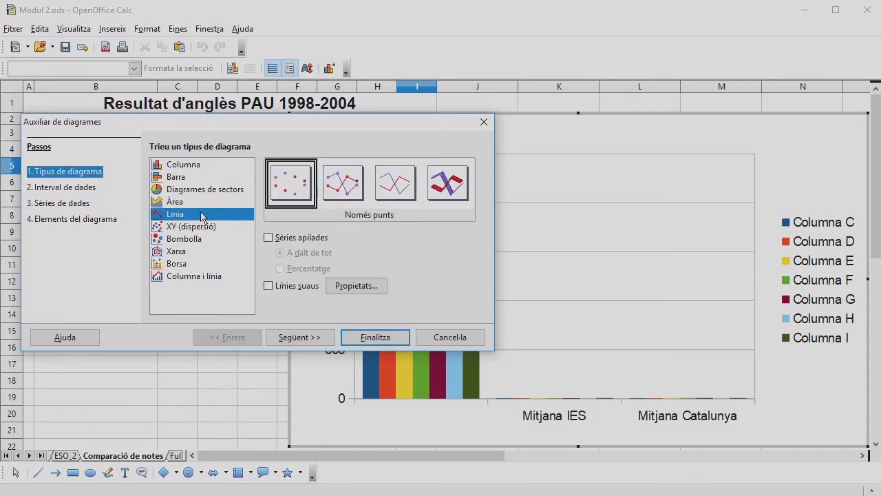
{"action": "left_click", "coordinate": [338, 197]}
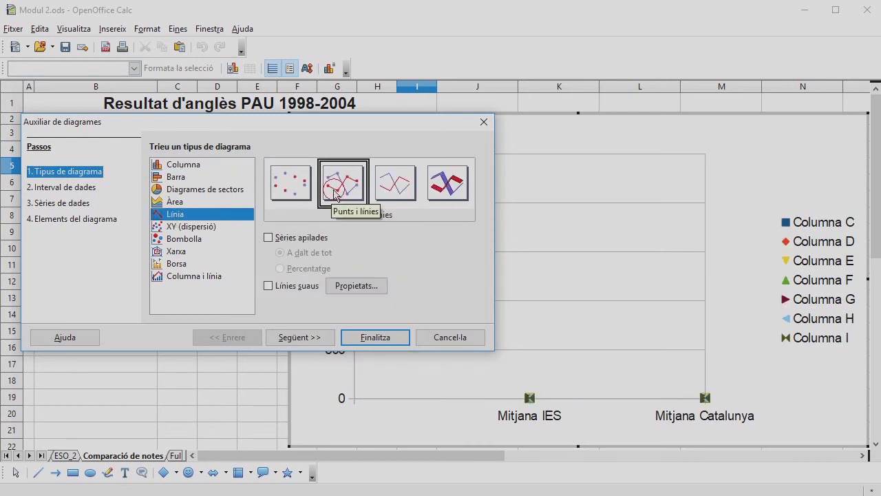
Step: Use the first row of the chart's data range as labels and take the data series from the rows
{"action": "left_click", "coordinate": [80, 188]}
{"action": "left_click", "coordinate": [80, 204]}
{"action": "left_click", "coordinate": [77, 189]}
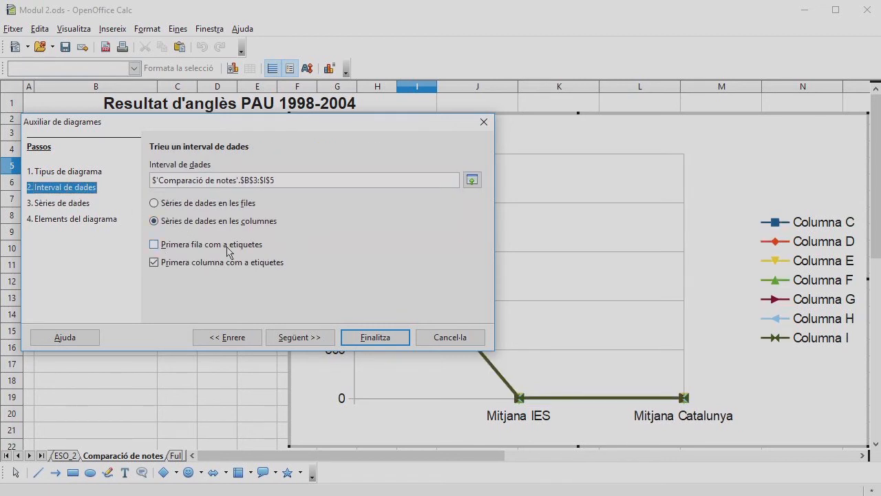
{"action": "left_click", "coordinate": [154, 246]}
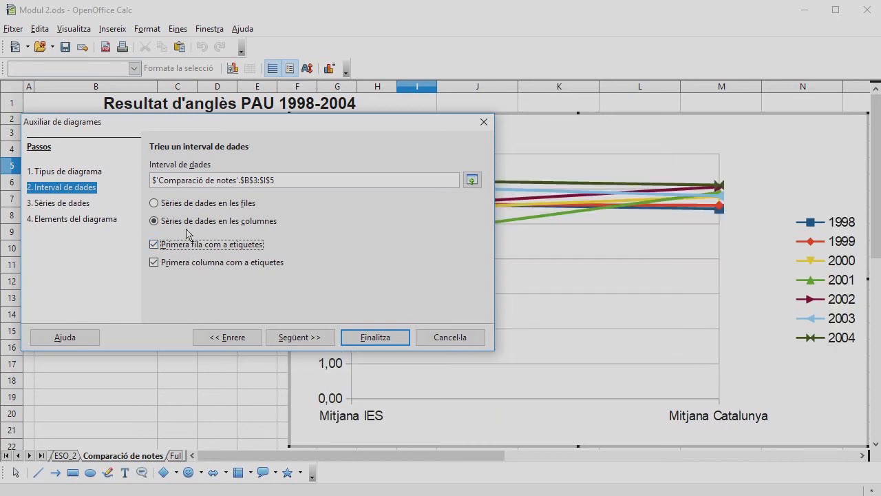
{"action": "left_click", "coordinate": [155, 204]}
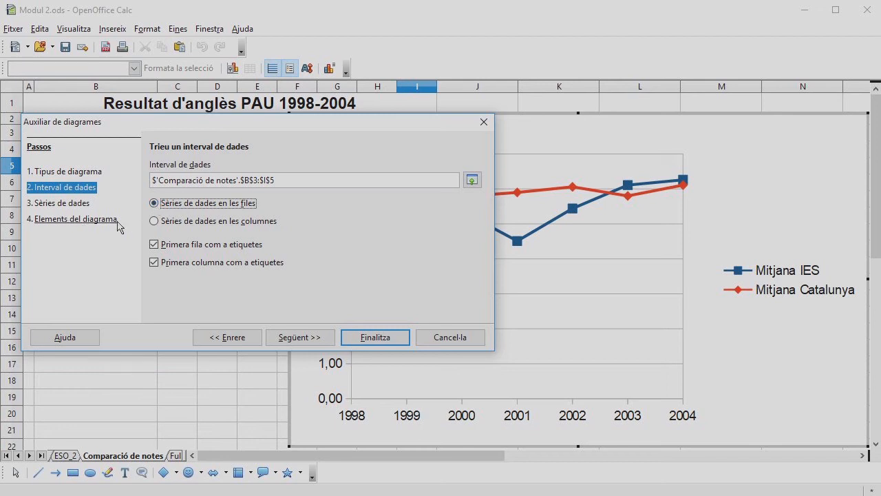
Step: Place the chart's legend at the bottom (Part inferior) and finish creating the chart
{"action": "left_click", "coordinate": [86, 222]}
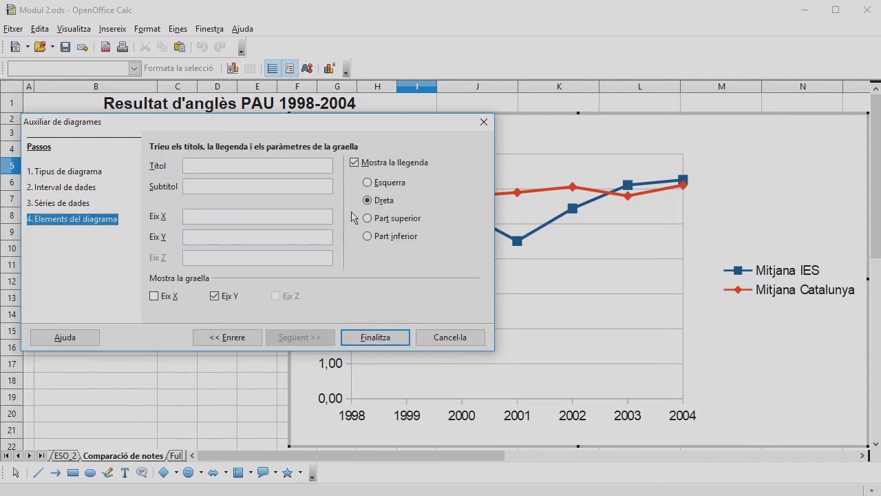
{"action": "left_click", "coordinate": [368, 237]}
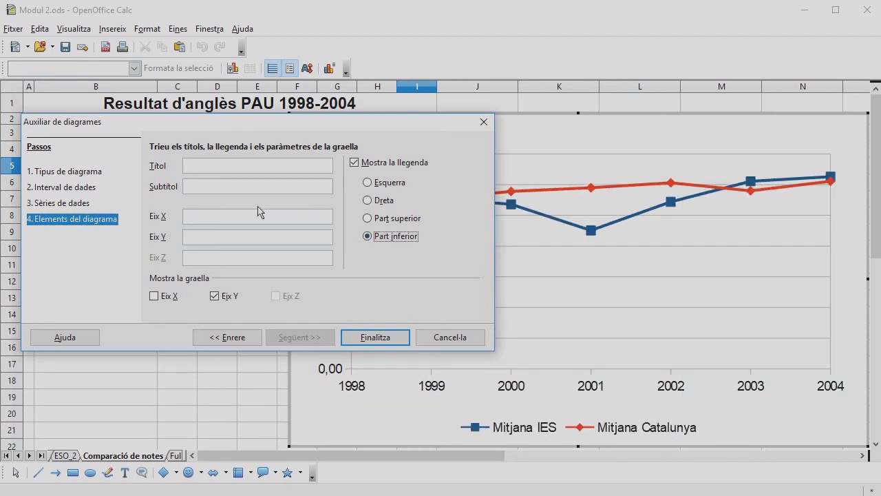
{"action": "left_click", "coordinate": [376, 337]}
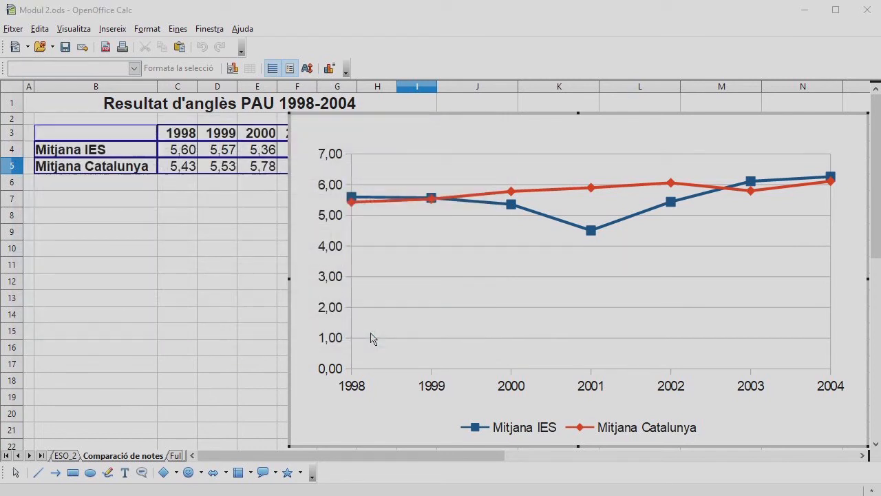
Step: Change the border colour of the chart's plot area to black (Negre)
{"action": "left_click", "coordinate": [834, 292]}
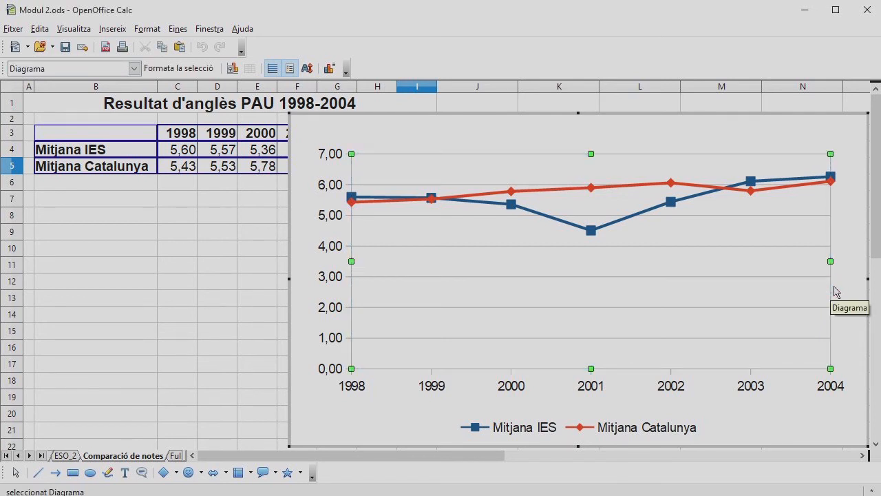
{"action": "double_click", "coordinate": [834, 292]}
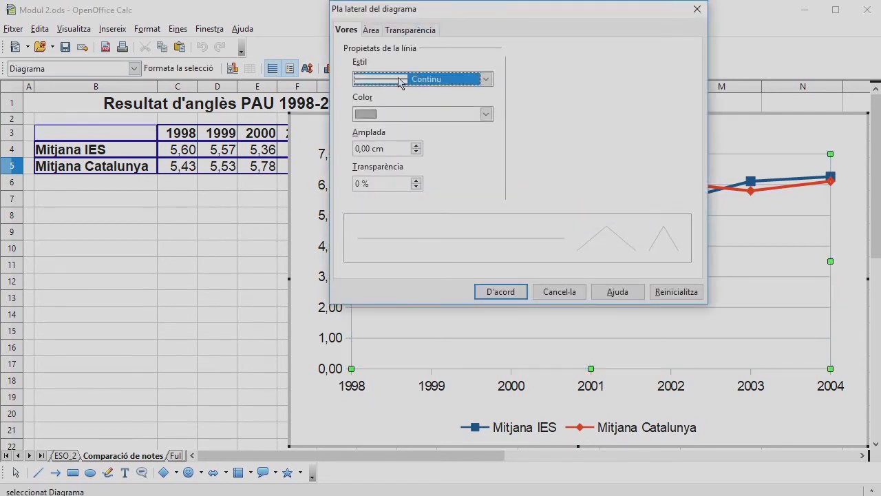
{"action": "left_click", "coordinate": [487, 114]}
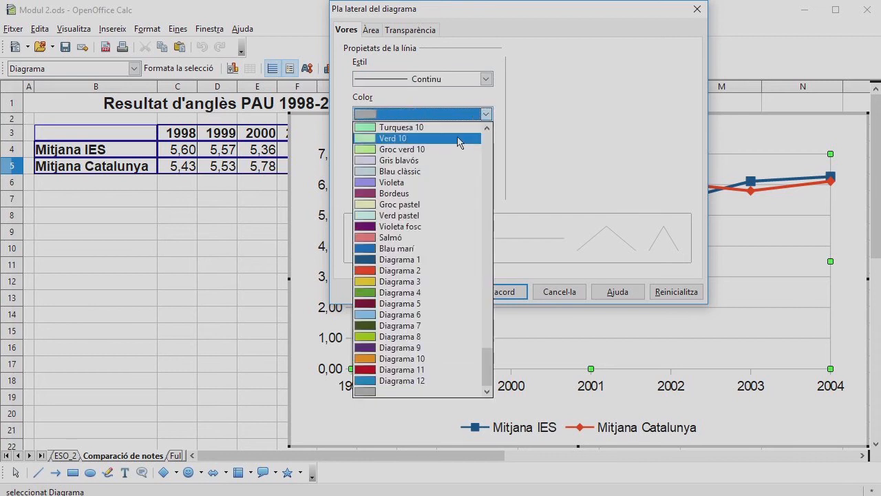
{"action": "left_click_drag", "start_coordinate": [487, 372], "coordinate": [496, 135]}
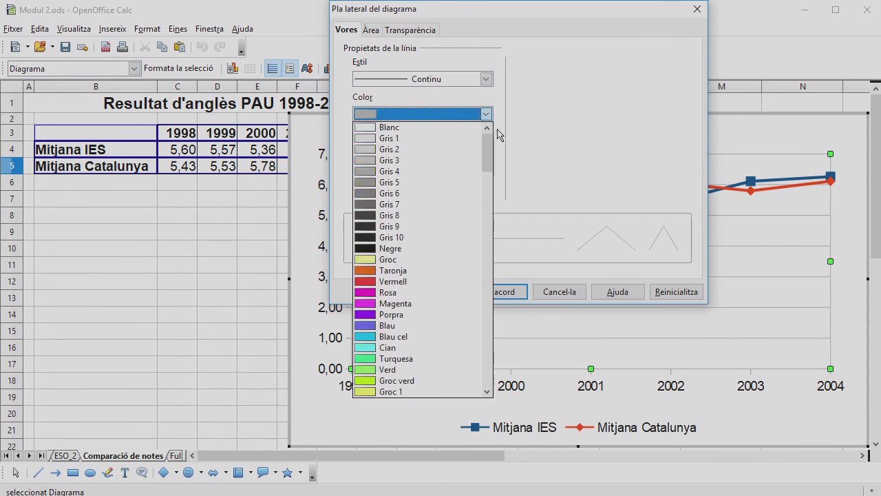
{"action": "left_click", "coordinate": [371, 249]}
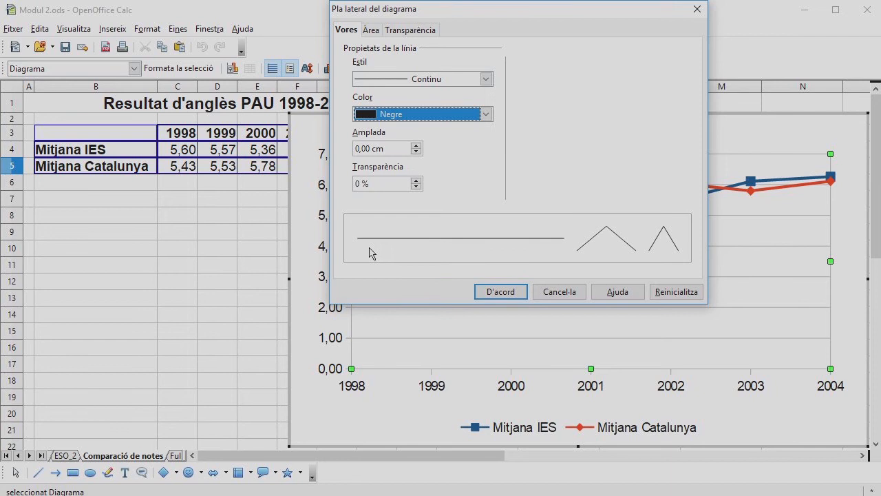
{"action": "left_click", "coordinate": [497, 296]}
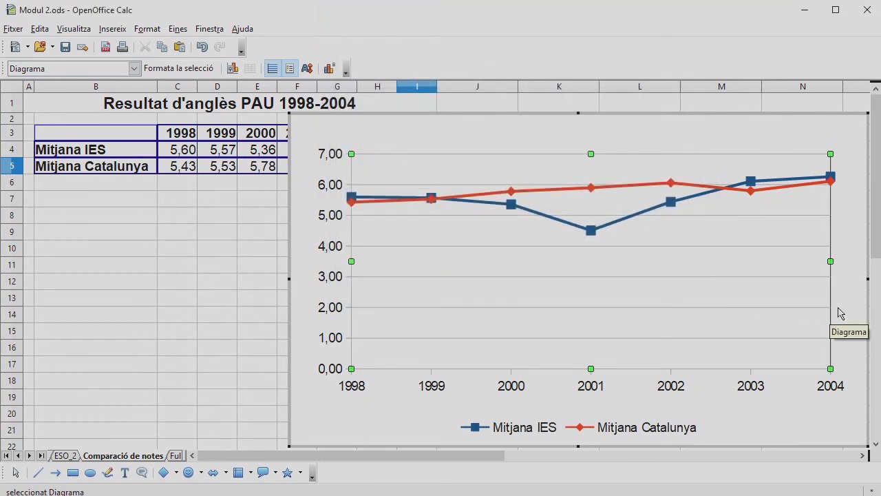
Step: Change the line colour of the chart's X axis to black (Negre)
{"action": "double_click", "coordinate": [674, 387]}
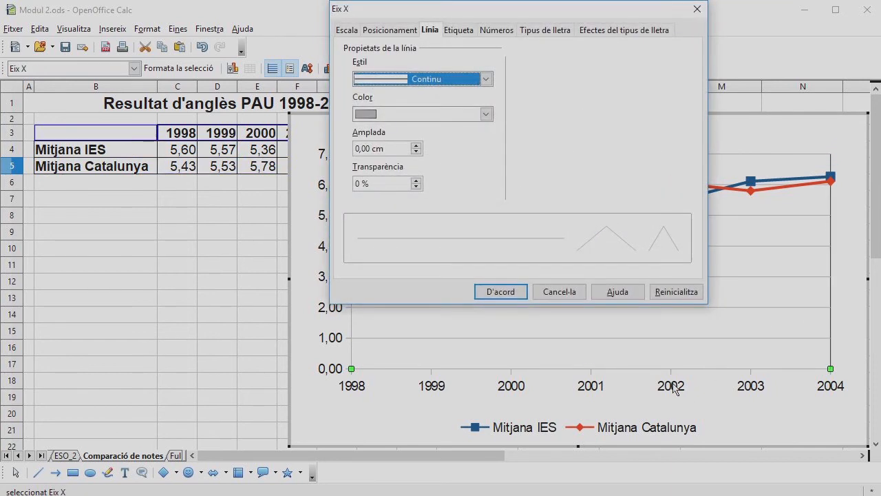
{"action": "left_click", "coordinate": [486, 114]}
{"action": "left_click_drag", "start_coordinate": [487, 365], "coordinate": [487, 145]}
{"action": "left_click", "coordinate": [384, 252]}
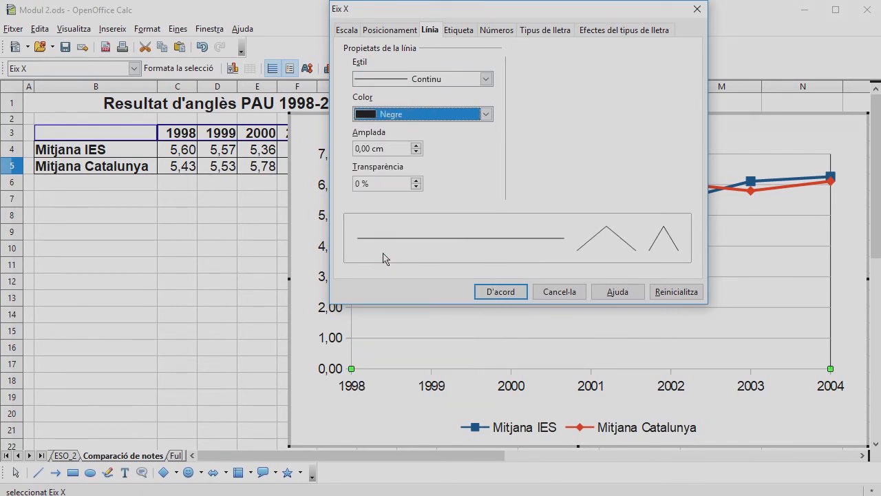
{"action": "left_click", "coordinate": [511, 292]}
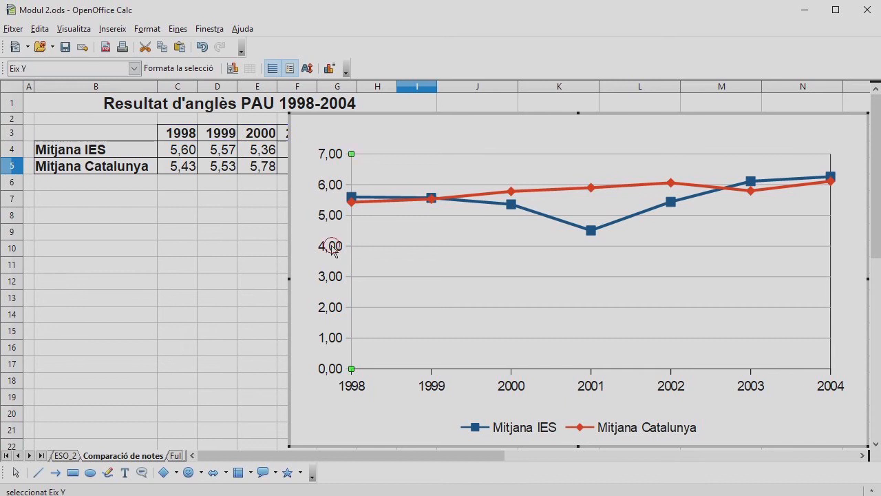
Step: Choose black (Negre) as the line colour of the chart's Y axis
{"action": "double_click", "coordinate": [332, 250]}
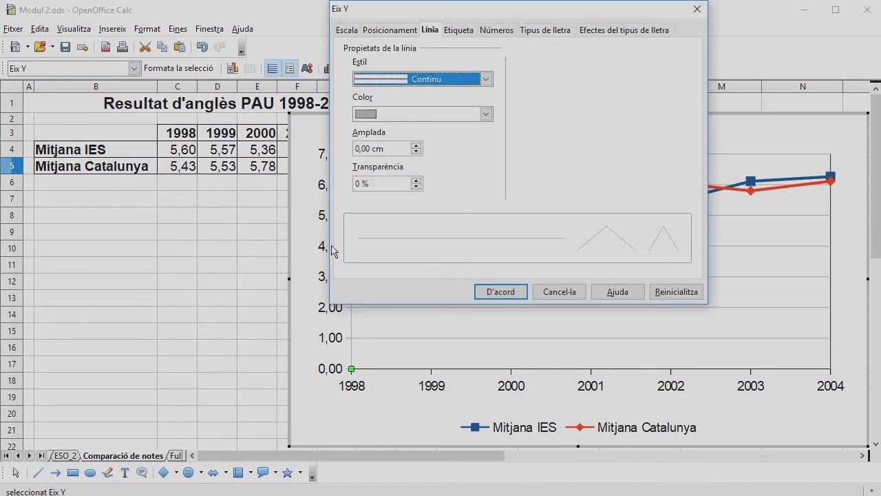
{"action": "left_click", "coordinate": [486, 115]}
{"action": "left_click_drag", "start_coordinate": [486, 361], "coordinate": [482, 137]}
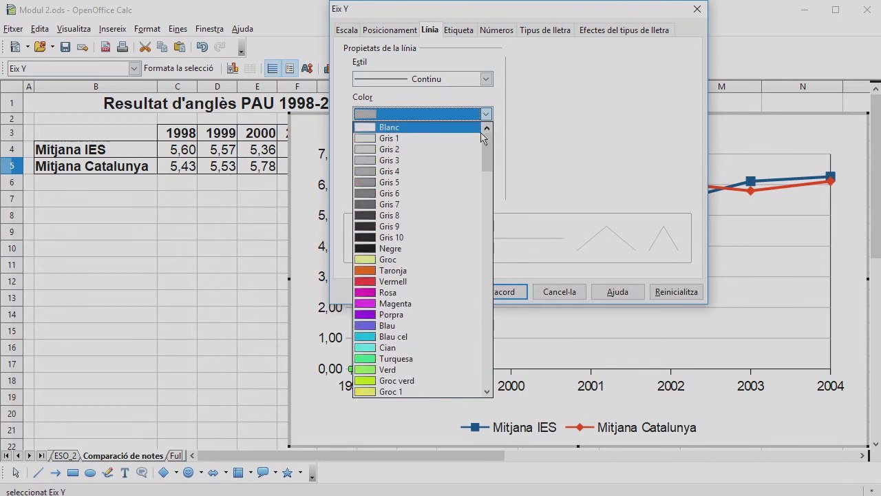
{"action": "left_click", "coordinate": [460, 248]}
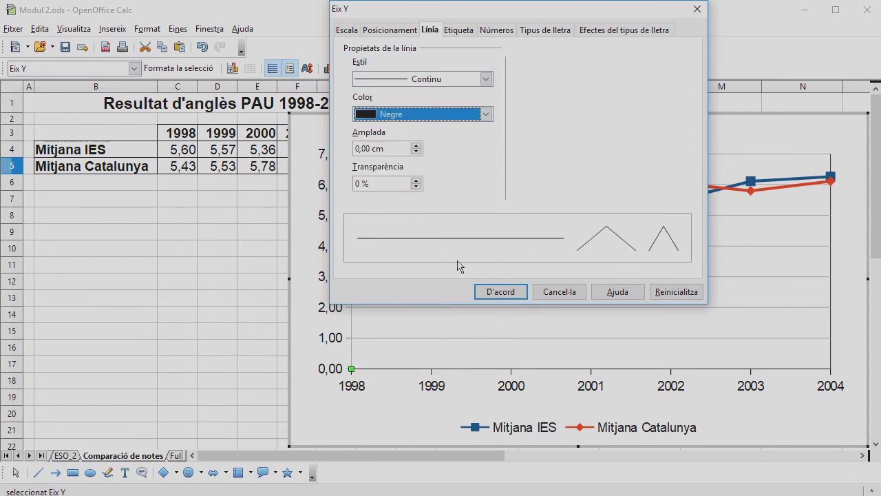
Step: Set the Y axis scale to a fixed minimum of 4, maximum of 7 and main interval of 0,5
{"action": "left_click", "coordinate": [347, 31]}
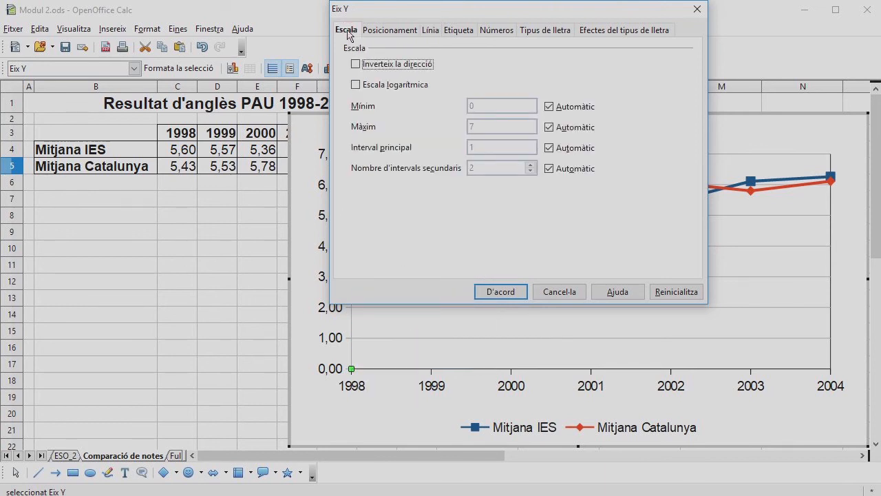
{"action": "left_click", "coordinate": [548, 106]}
{"action": "left_click_drag", "start_coordinate": [486, 107], "coordinate": [462, 108]}
{"action": "left_click", "coordinate": [549, 126]}
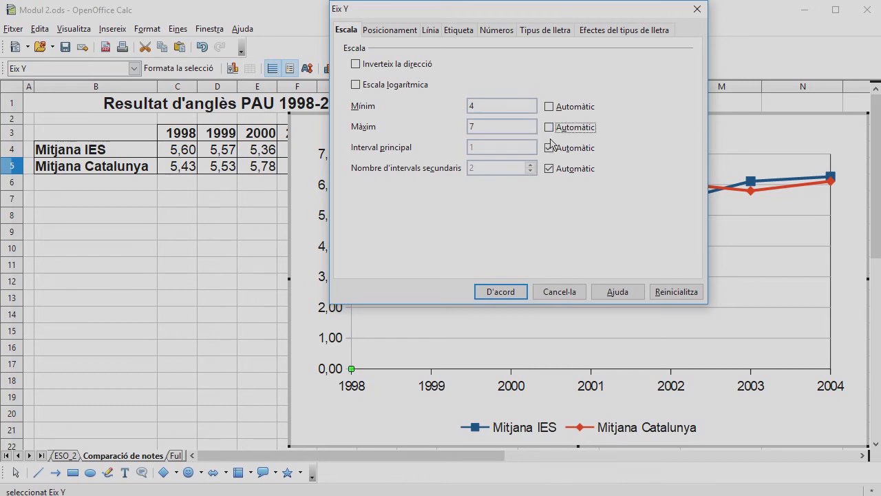
{"action": "left_click", "coordinate": [549, 148]}
{"action": "left_click_drag", "start_coordinate": [500, 146], "coordinate": [461, 149]}
{"action": "left_click", "coordinate": [508, 292]}
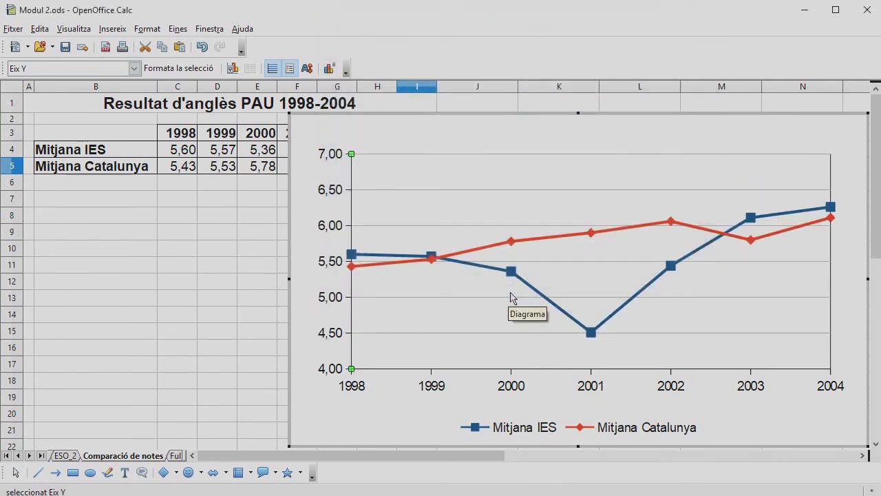
Step: Set the Mitjana IES series' line width to 0,00 cm and reduce the size of its point icons
{"action": "left_click", "coordinate": [547, 298]}
{"action": "right_click", "coordinate": [547, 303]}
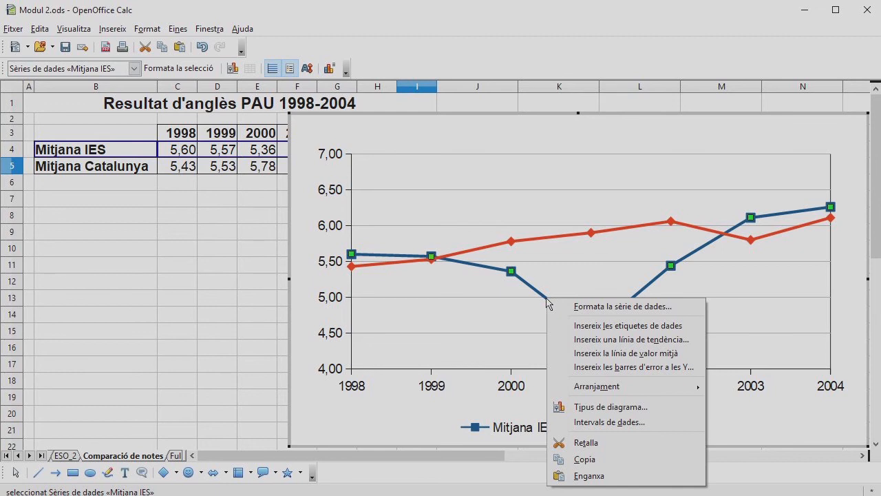
{"action": "left_click", "coordinate": [575, 310]}
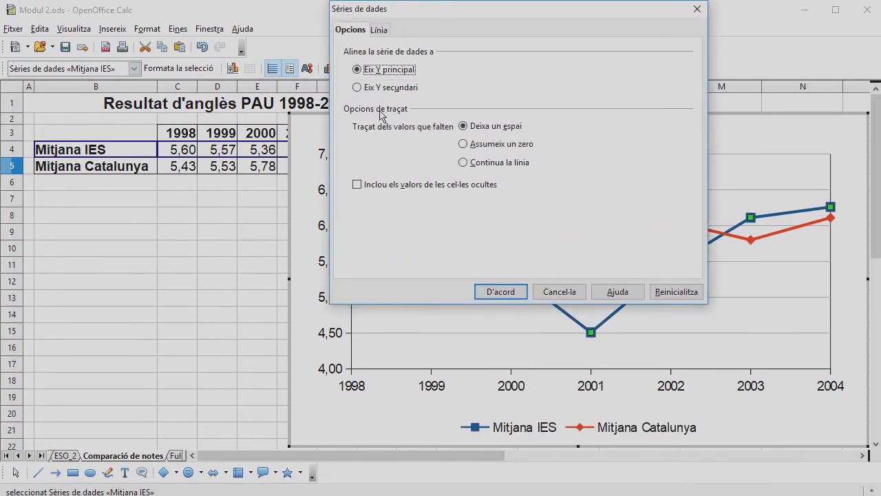
{"action": "left_click", "coordinate": [378, 31]}
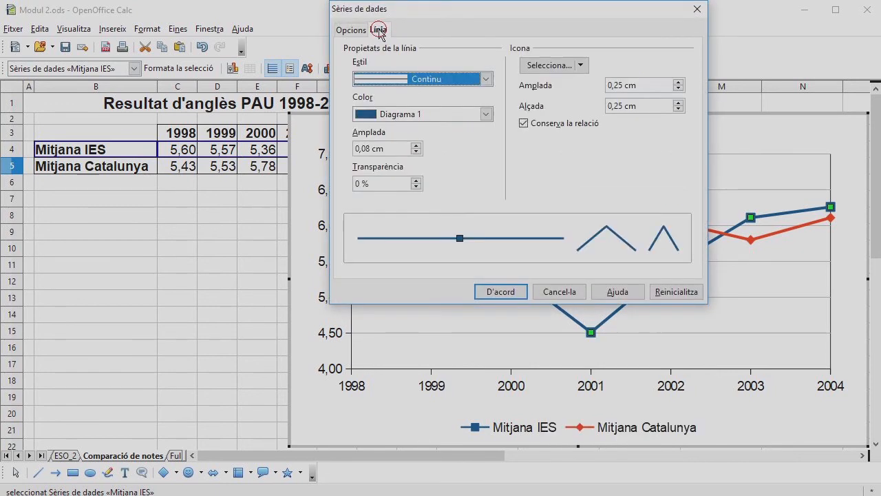
{"action": "left_click", "coordinate": [416, 152]}
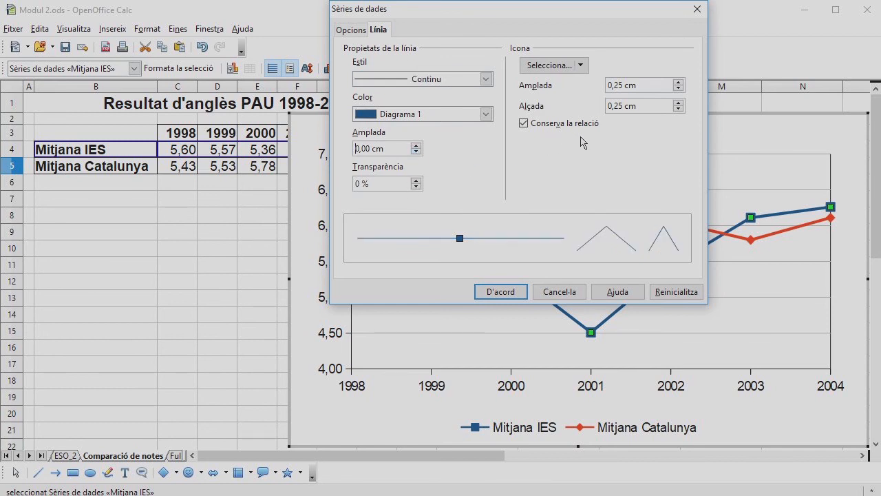
{"action": "left_click", "coordinate": [678, 88]}
{"action": "left_click", "coordinate": [501, 292]}
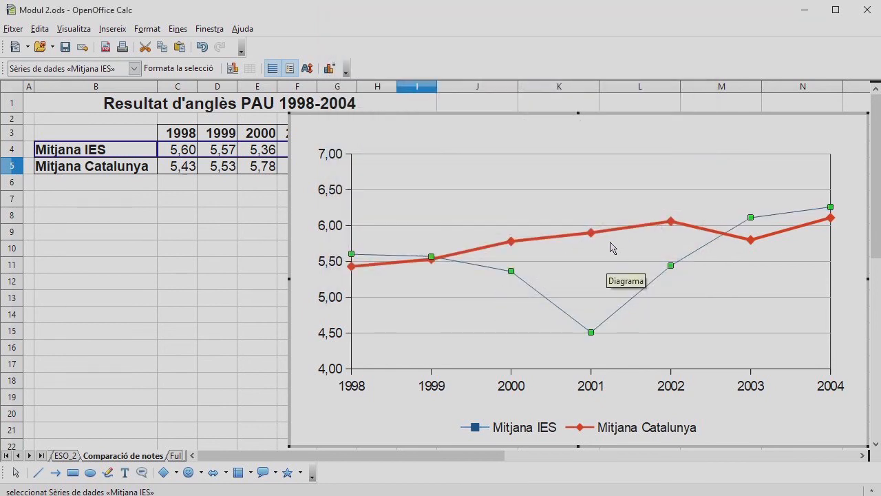
Step: Set the Mitjana Catalunya series' line width to 0,00 cm, shrink its point icons and leave chart editing
{"action": "left_click", "coordinate": [561, 240]}
{"action": "right_click", "coordinate": [560, 239]}
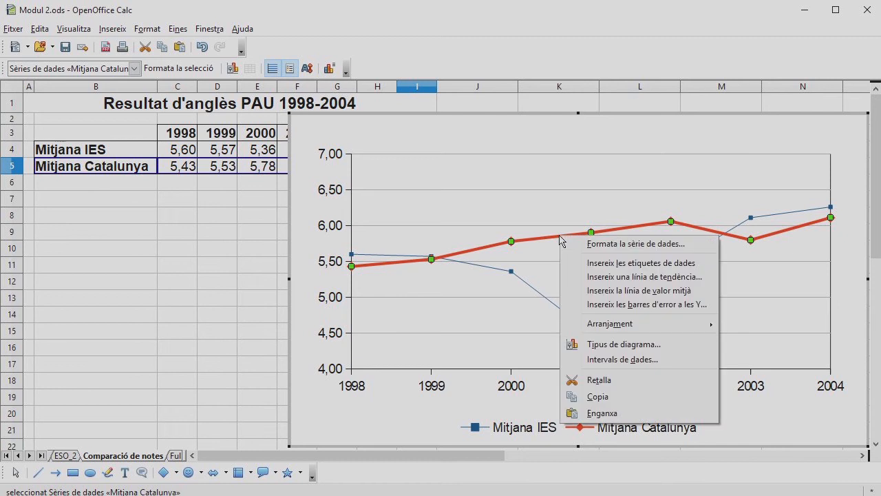
{"action": "left_click", "coordinate": [606, 244]}
{"action": "left_click", "coordinate": [416, 152]}
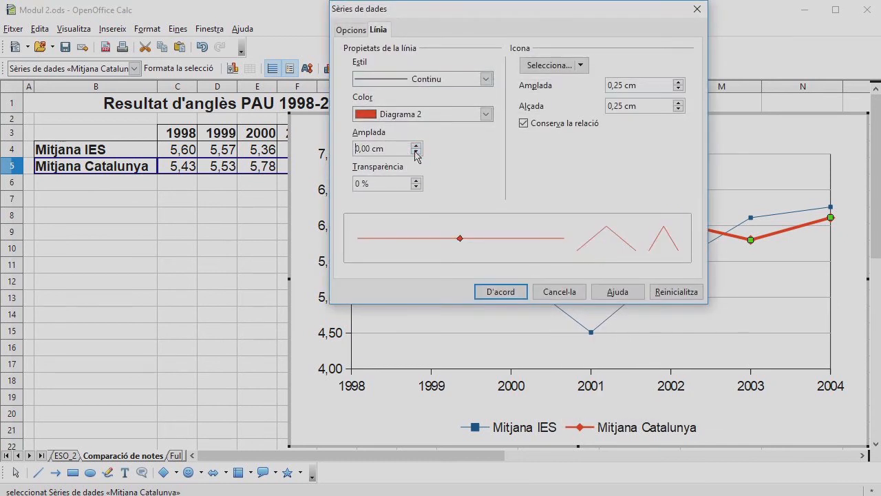
{"action": "left_click", "coordinate": [679, 88]}
{"action": "left_click", "coordinate": [522, 292]}
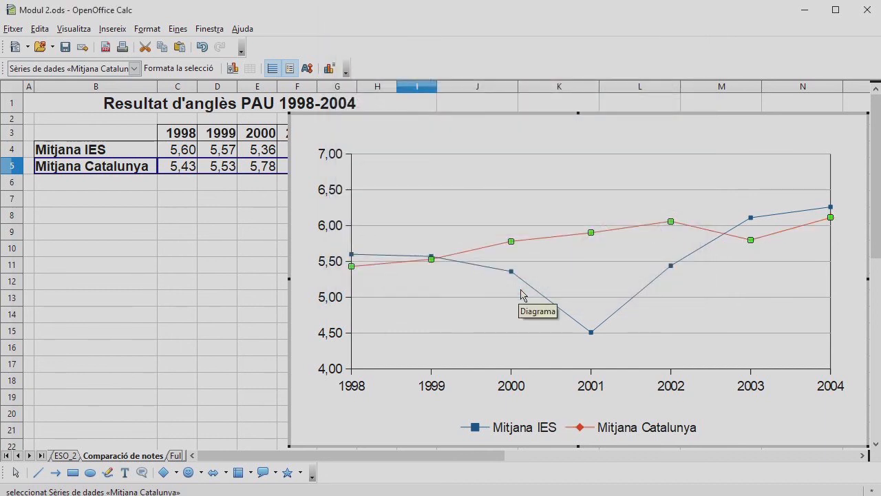
{"action": "left_click", "coordinate": [213, 239]}
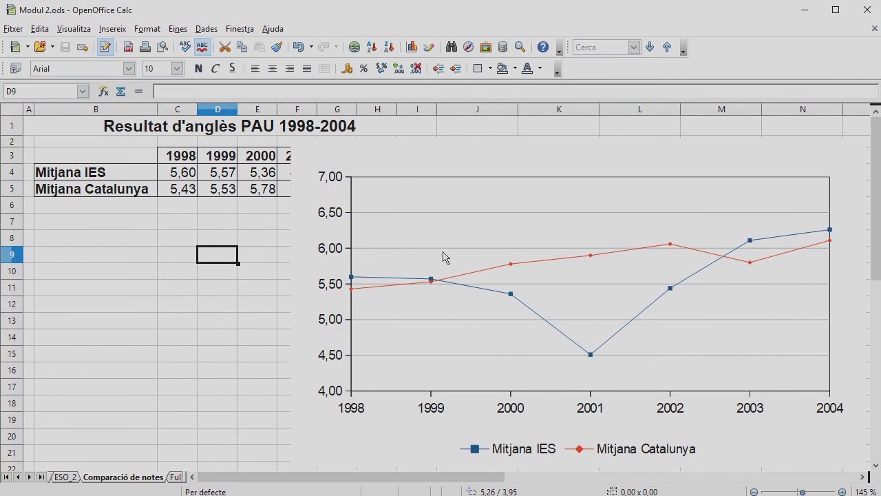
Step: Move the chart directly below the table and resize it to the table's width, about 11,30 × 6,79 cm, spanning rows 6 to 21
{"action": "left_click", "coordinate": [496, 203]}
{"action": "mouse_move", "coordinate": [494, 205]}
{"action": "left_mouse_down"}
{"action": "mouse_move", "coordinate": [464, 230]}
{"action": "mouse_move", "coordinate": [362, 275]}
{"action": "mouse_move", "coordinate": [261, 285]}
{"action": "mouse_move", "coordinate": [238, 276]}
{"action": "left_mouse_up"}
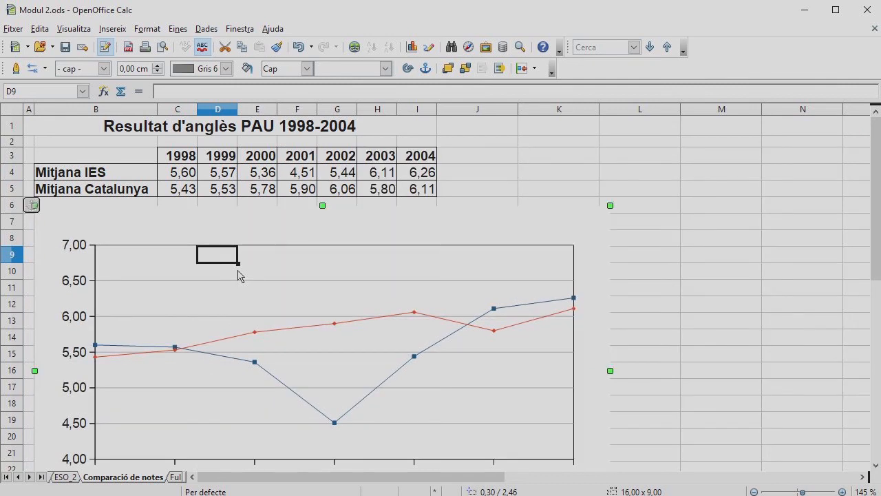
{"action": "scroll", "coordinate": [709, 238], "scroll_direction": "down", "scroll_amount": 2}
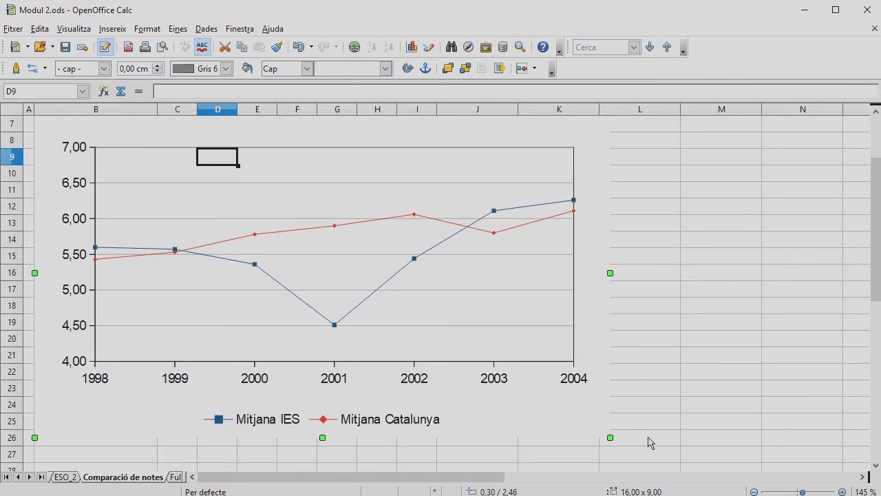
{"action": "left_click_drag", "start_coordinate": [609, 438], "coordinate": [511, 315]}
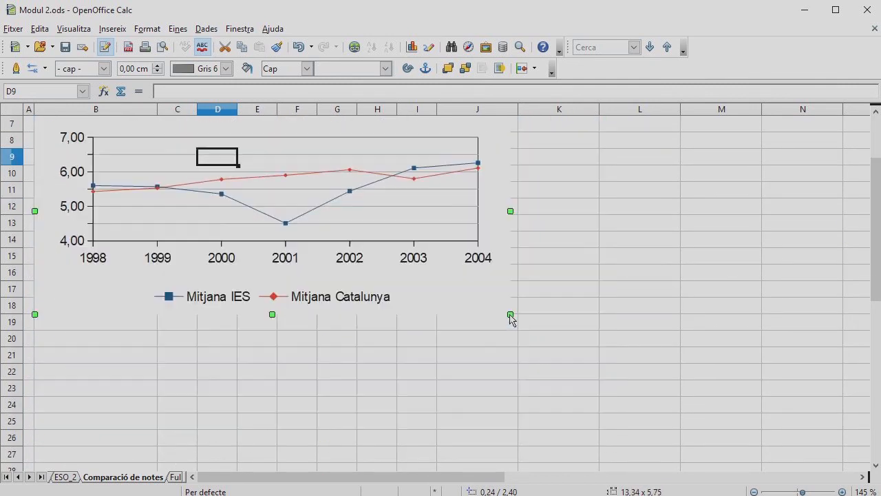
{"action": "scroll", "coordinate": [590, 309], "scroll_direction": "up", "scroll_amount": 2}
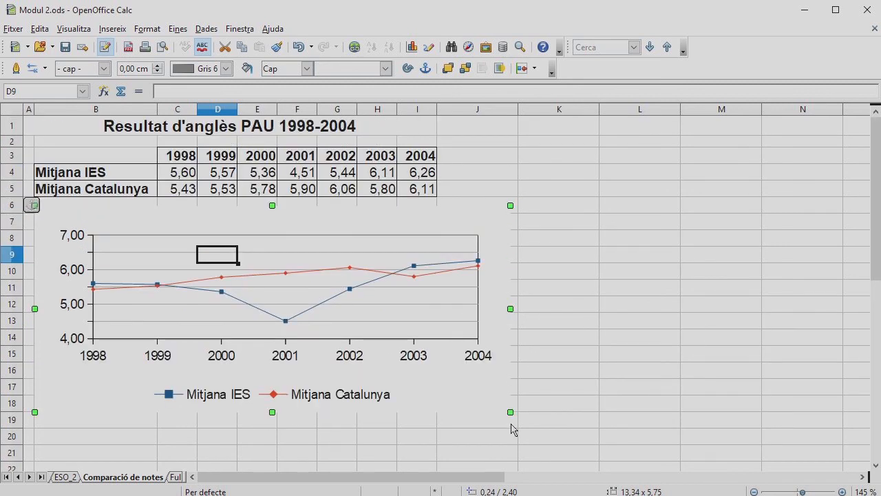
{"action": "left_click_drag", "start_coordinate": [510, 412], "coordinate": [437, 451]}
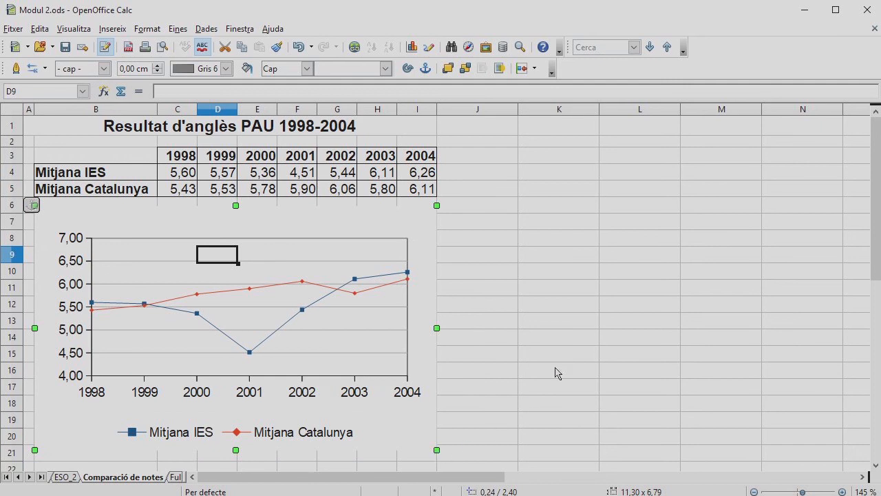
{"action": "left_click", "coordinate": [556, 320]}
Step: Fill the background of cells A1:J21 with light cyan (Cian 10)
{"action": "left_click", "coordinate": [29, 128]}
{"action": "left_click_drag", "start_coordinate": [28, 128], "coordinate": [445, 449]}
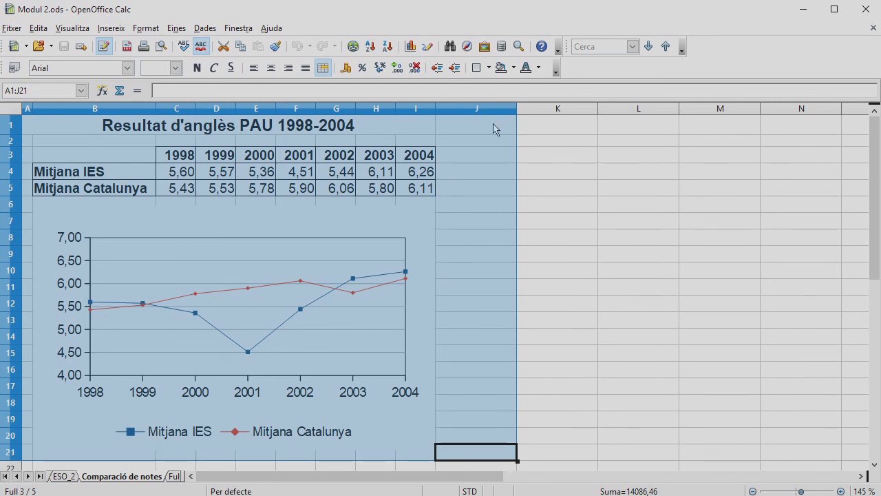
{"action": "left_click", "coordinate": [513, 68]}
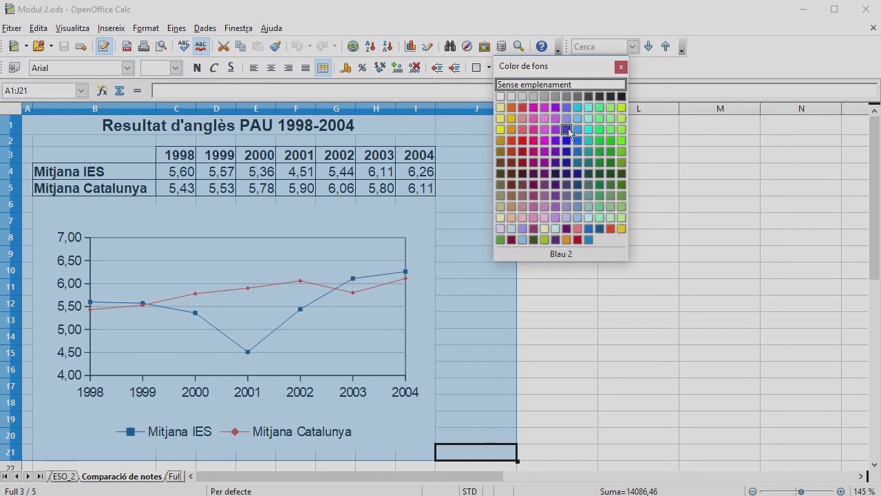
{"action": "left_click", "coordinate": [589, 218]}
{"action": "left_click", "coordinate": [586, 220]}
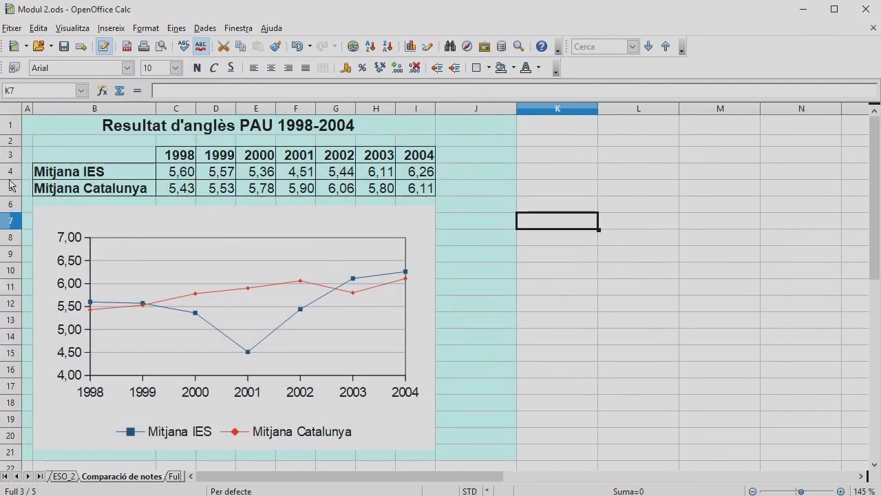
Step: Fill the chart area with the colour Cian 10 to match the cell background
{"action": "double_click", "coordinate": [51, 228]}
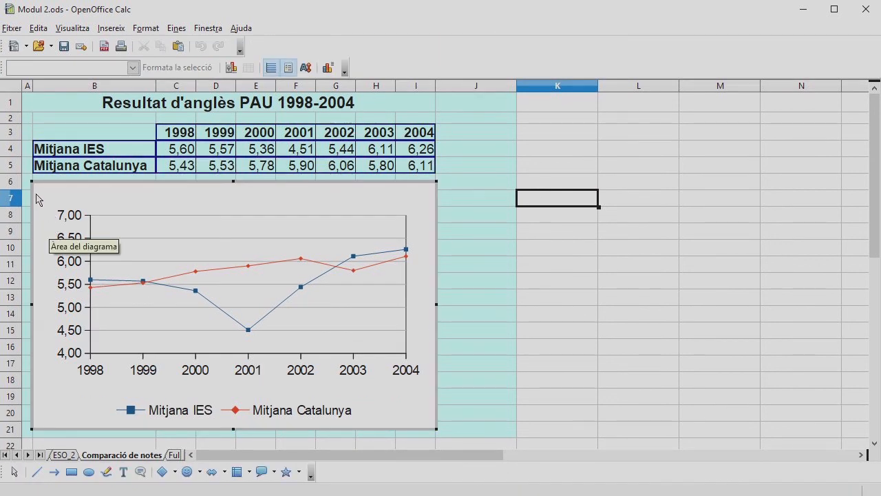
{"action": "double_click", "coordinate": [41, 198]}
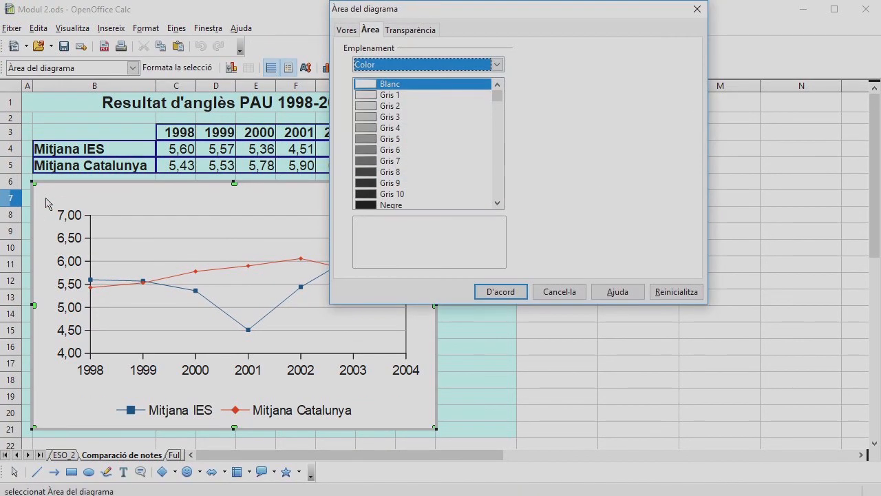
{"action": "left_click_drag", "start_coordinate": [497, 97], "coordinate": [498, 177]}
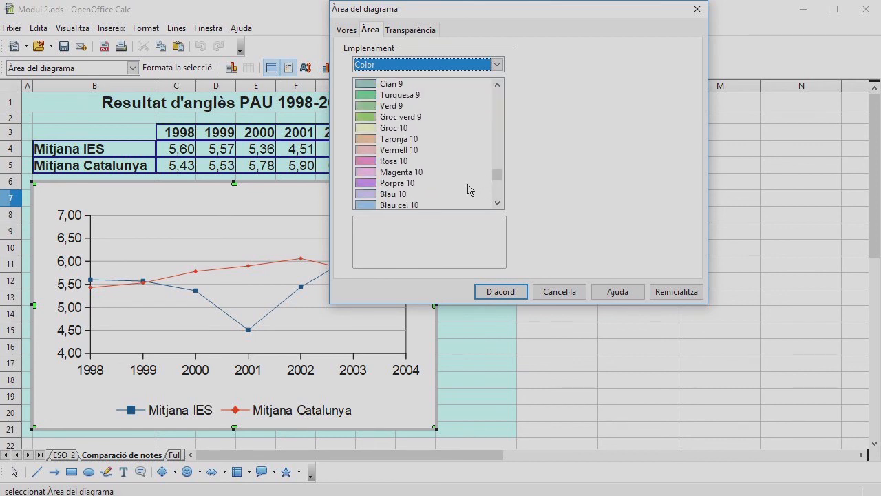
{"action": "scroll", "coordinate": [461, 190], "scroll_direction": "down", "scroll_amount": 2}
{"action": "left_click", "coordinate": [393, 149]}
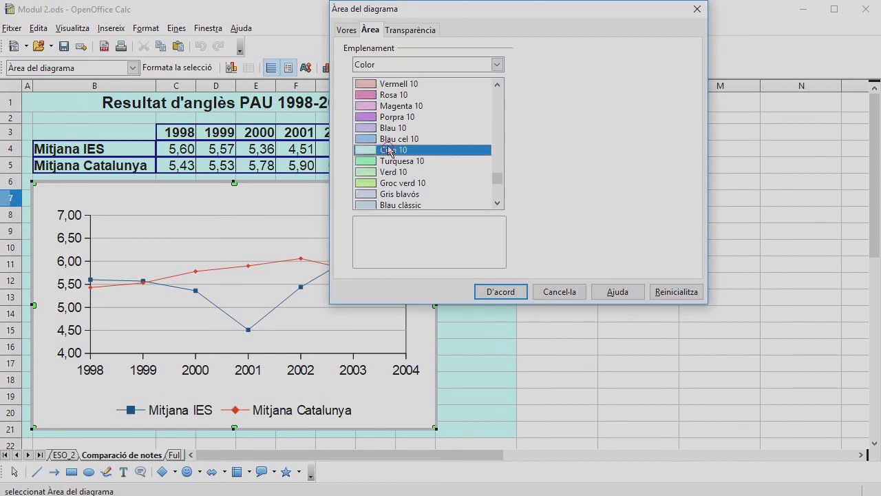
{"action": "left_click", "coordinate": [502, 292]}
Step: Fill the chart's plot area with white (Blanc) and return to the sheet
{"action": "double_click", "coordinate": [142, 254]}
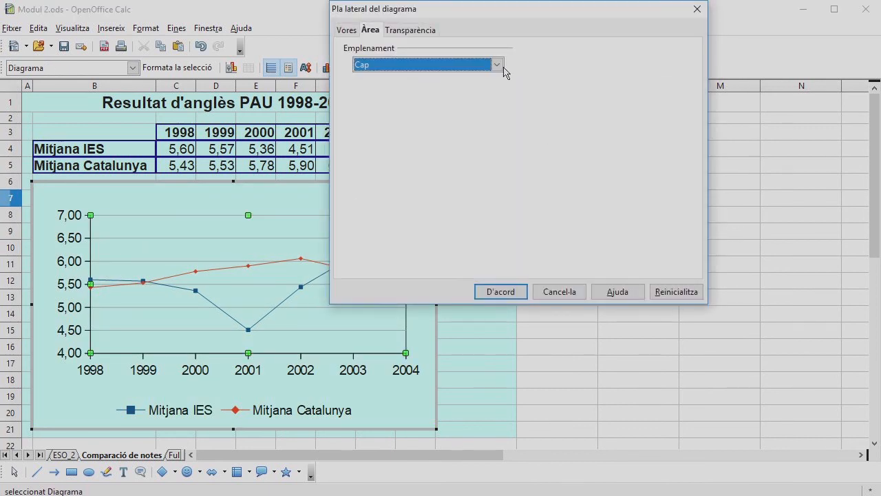
{"action": "left_click", "coordinate": [496, 64]}
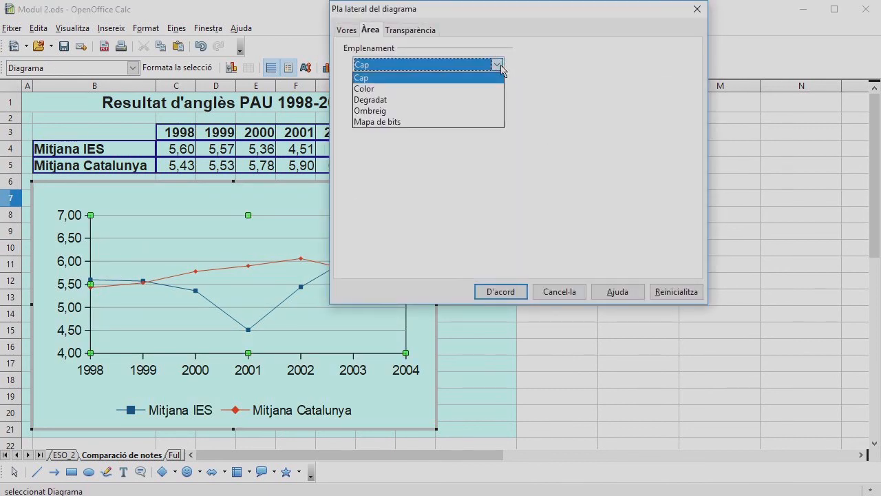
{"action": "left_click", "coordinate": [375, 90]}
{"action": "left_click", "coordinate": [376, 85]}
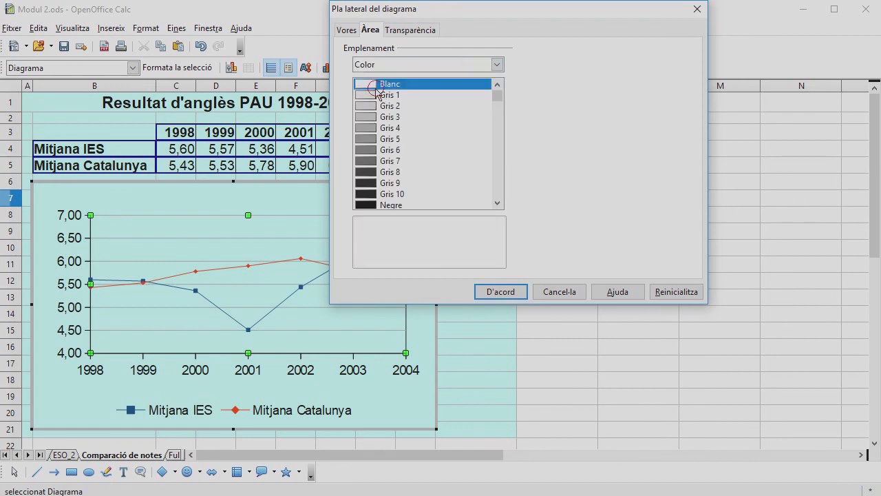
{"action": "left_click", "coordinate": [521, 292]}
{"action": "left_click", "coordinate": [562, 298]}
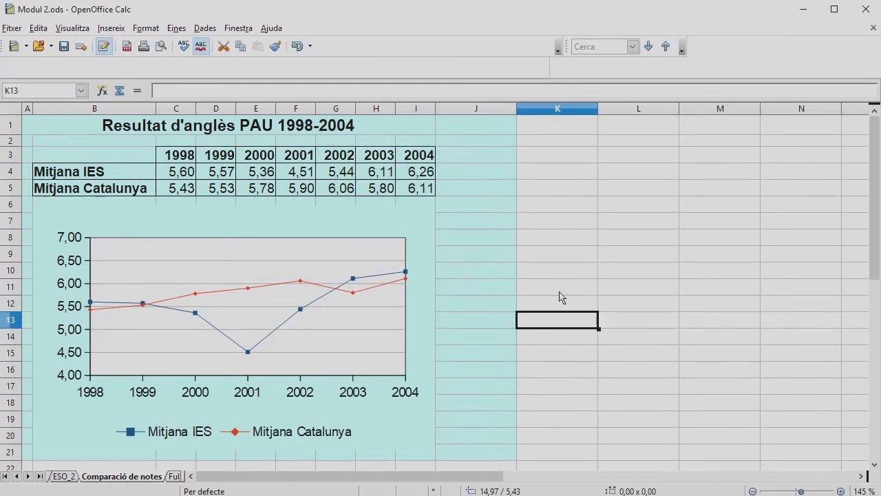
Step: Turn off the display of grid lines in the spreadsheet's view options and apply the change
{"action": "left_click", "coordinate": [177, 29]}
{"action": "left_click", "coordinate": [231, 312]}
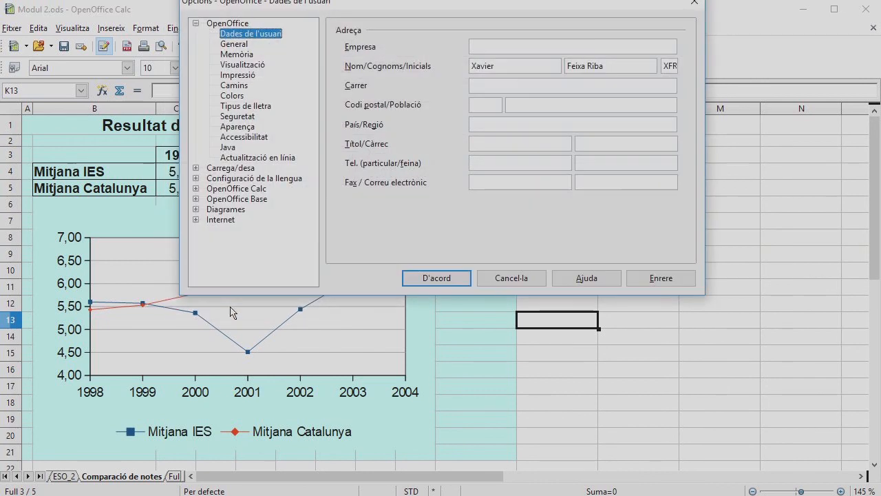
{"action": "left_click", "coordinate": [196, 189]}
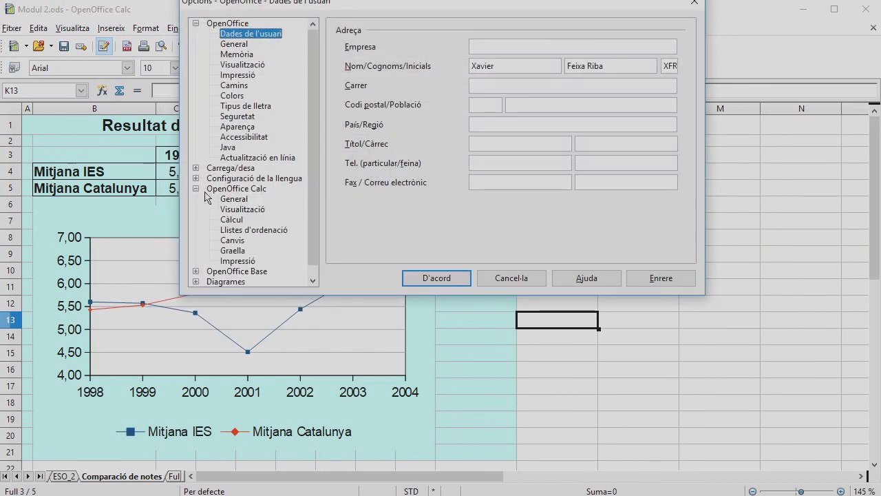
{"action": "left_click", "coordinate": [242, 208]}
{"action": "left_click", "coordinate": [350, 44]}
{"action": "left_click", "coordinate": [455, 279]}
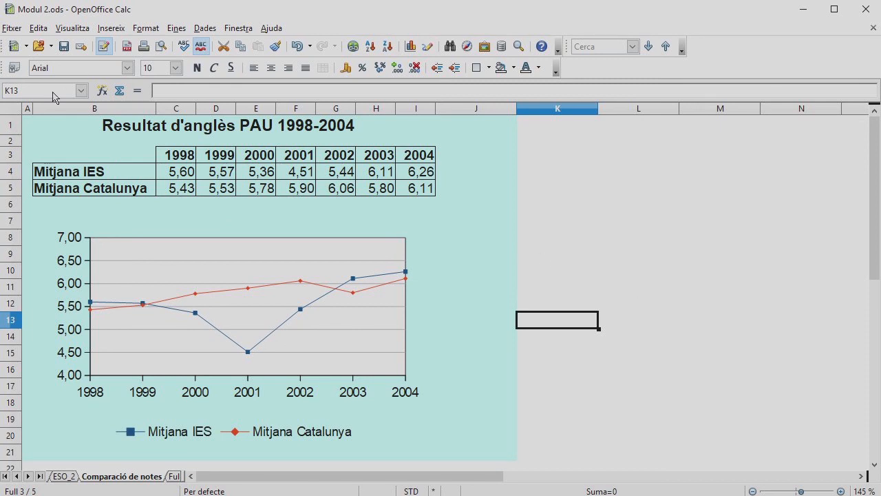
Step: Add an outer border around the range A1:J21, then deselect it
{"action": "left_click_drag", "start_coordinate": [27, 128], "coordinate": [459, 455]}
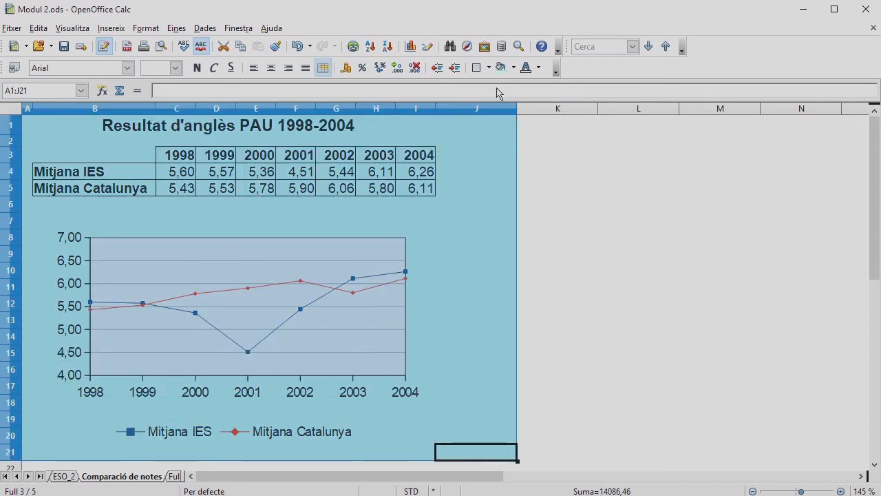
{"action": "left_click", "coordinate": [488, 67]}
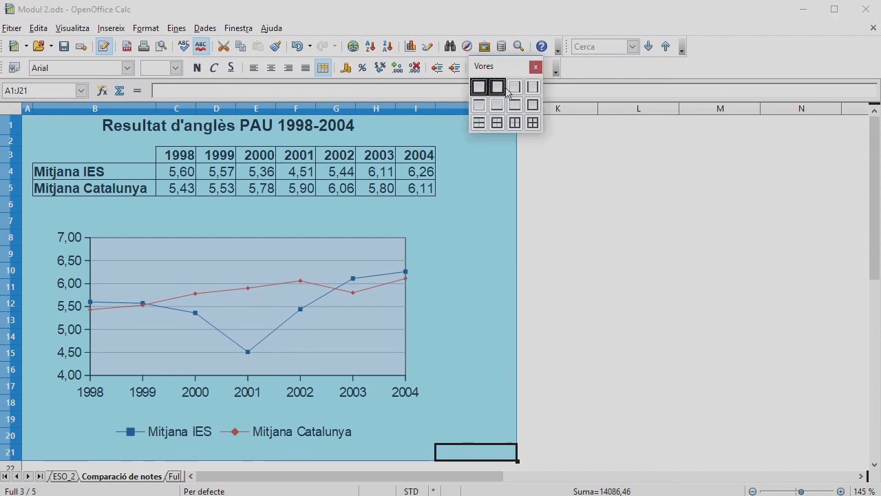
{"action": "left_click", "coordinate": [534, 104]}
{"action": "left_click", "coordinate": [612, 261]}
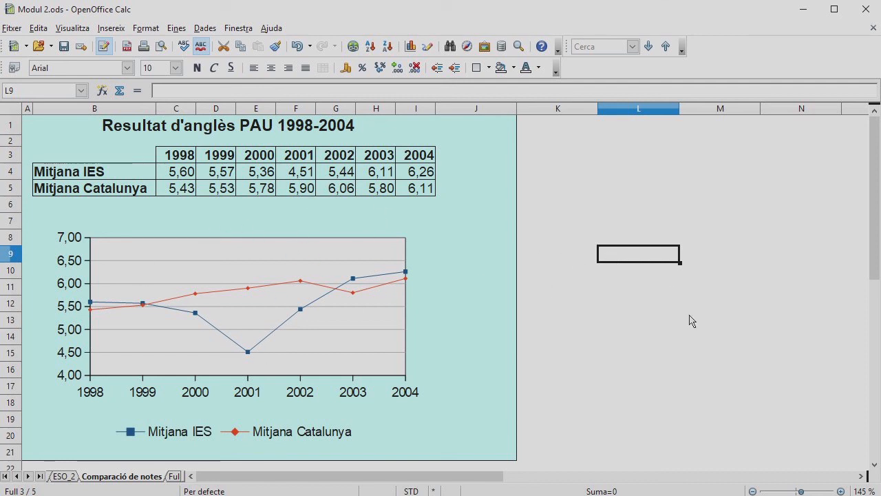
Step: Save the spreadsheet as Modul 2.ods in the Full 3 folder, over the existing file
{"action": "left_click", "coordinate": [17, 34]}
{"action": "left_click", "coordinate": [58, 157]}
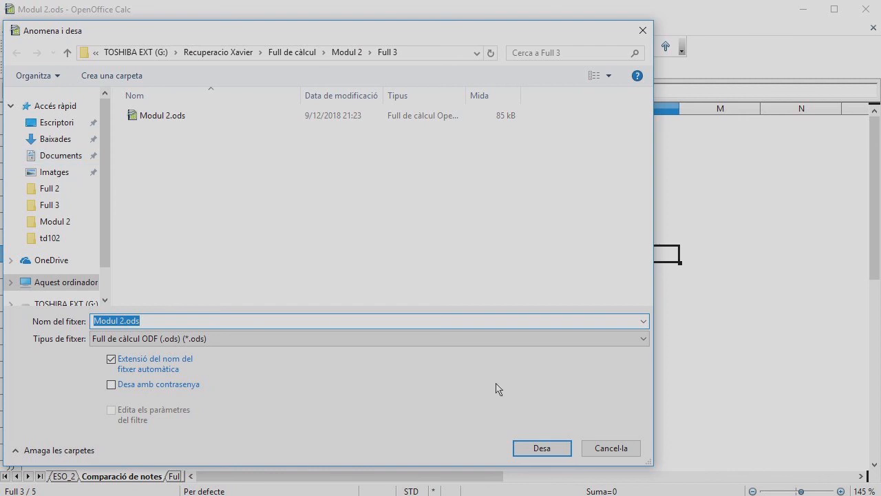
{"action": "left_click", "coordinate": [541, 449]}
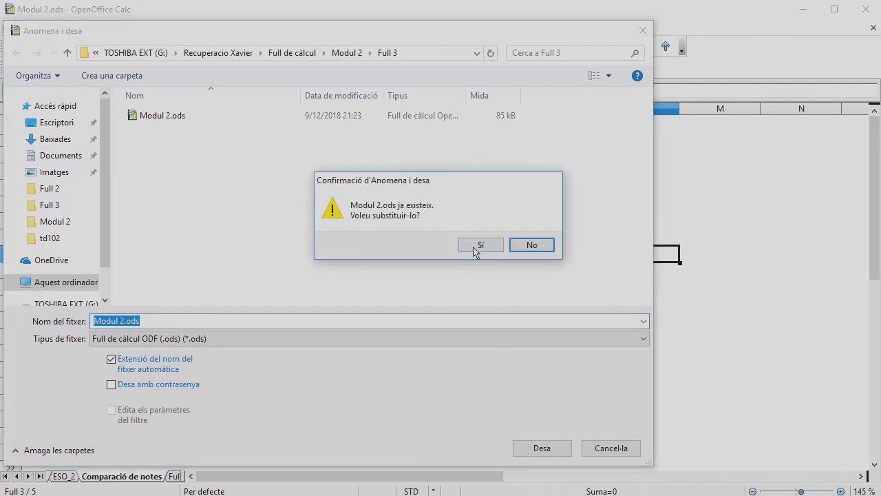